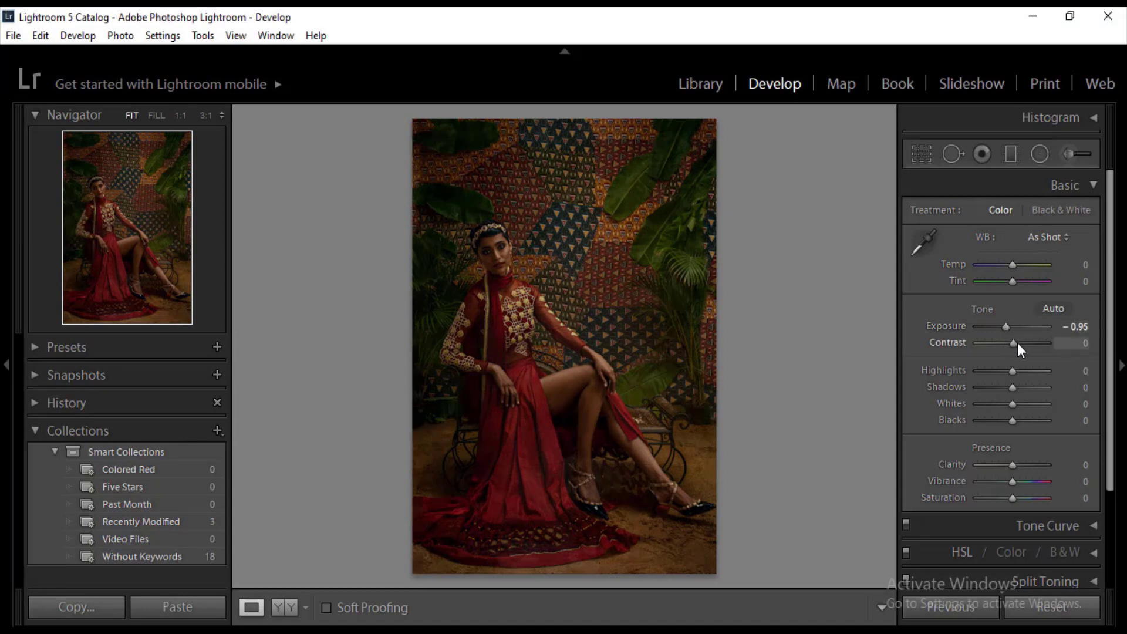
Step: Set the photo's Contrast to +29, Highlights to −26, Shadows to +100, Whites to +36 and Blacks to +48
{"action": "left_click_drag", "start_coordinate": [1017, 342], "coordinate": [1022, 342]}
{"action": "left_click_drag", "start_coordinate": [1010, 372], "coordinate": [1094, 397]}
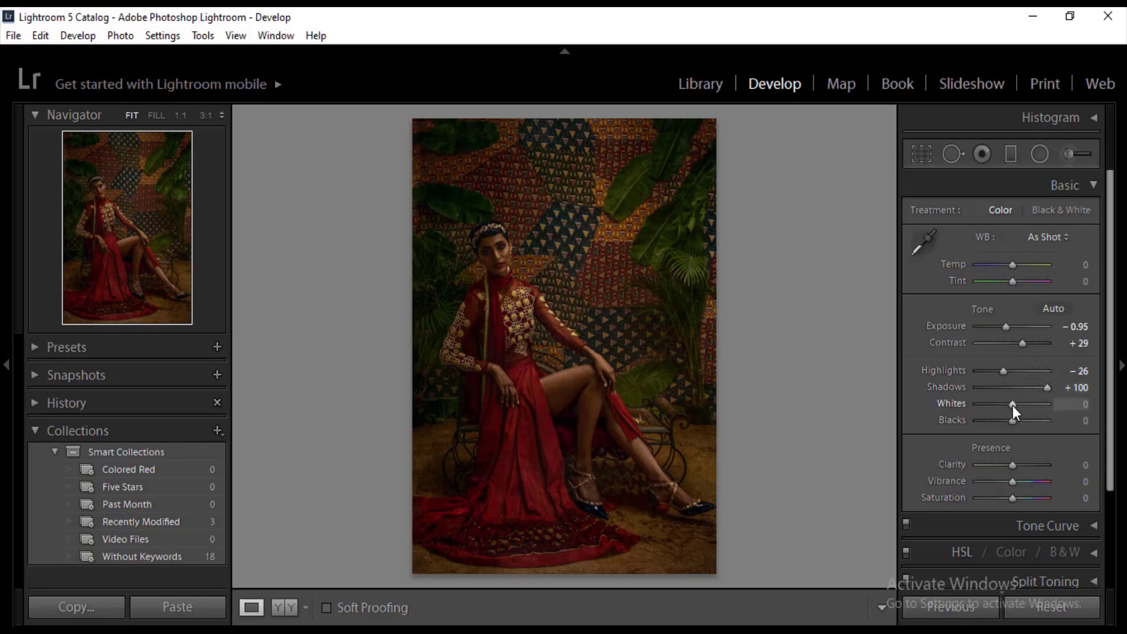
{"action": "left_click_drag", "start_coordinate": [1013, 404], "coordinate": [1030, 424]}
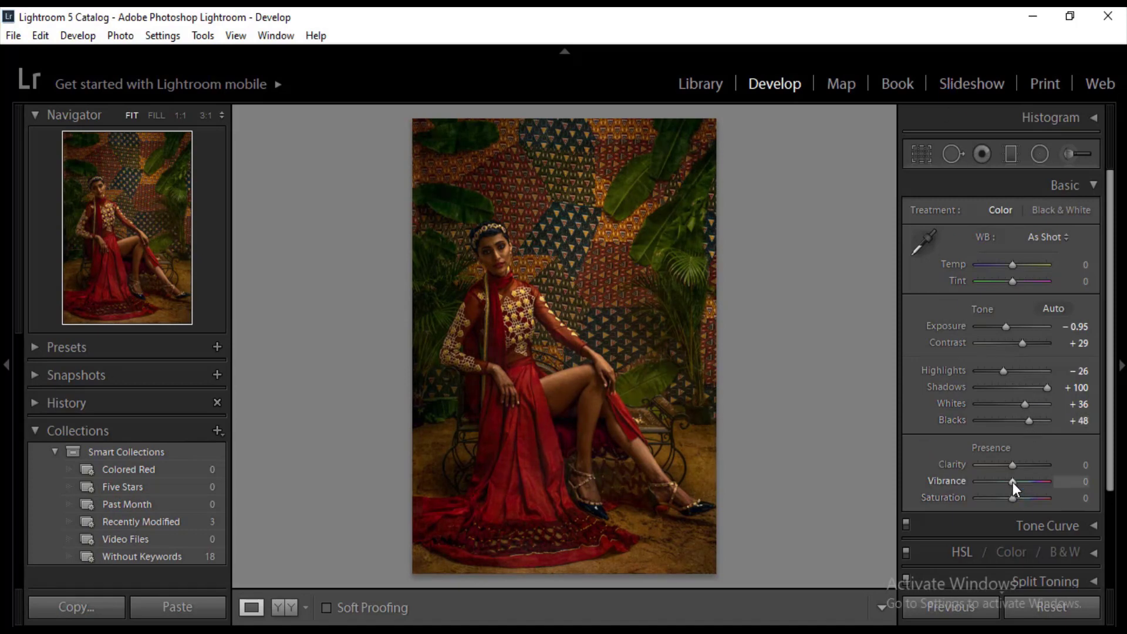
Step: Fine-tune the basic adjustments with Vibrance +2, Temp +5 and Exposure −0.71
{"action": "left_click_drag", "start_coordinate": [1012, 482], "coordinate": [1013, 484]}
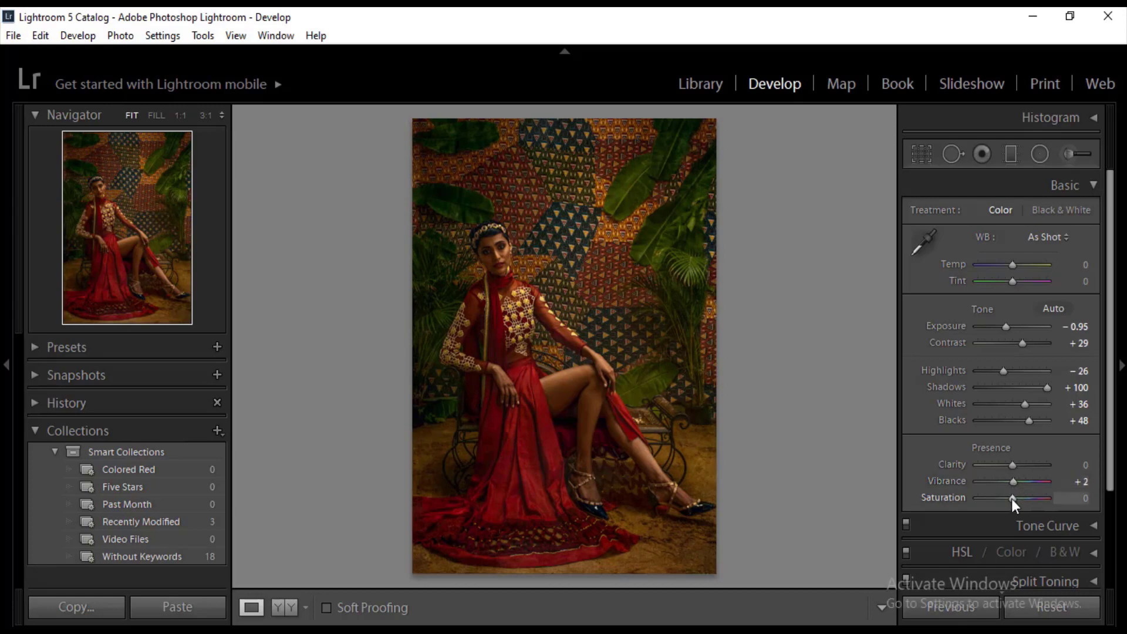
{"action": "mouse_move", "coordinate": [1009, 499]}
{"action": "left_mouse_down"}
{"action": "mouse_move", "coordinate": [988, 505]}
{"action": "mouse_move", "coordinate": [1016, 502]}
{"action": "left_mouse_up"}
{"action": "double_click", "coordinate": [1016, 503]}
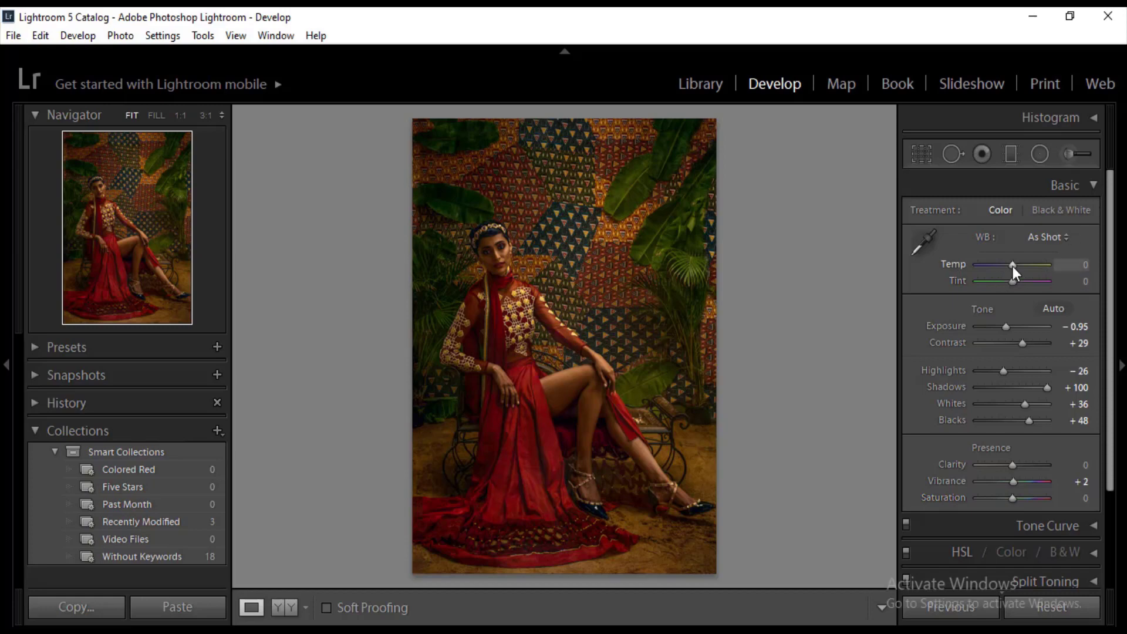
{"action": "left_click_drag", "start_coordinate": [1013, 266], "coordinate": [1014, 265]}
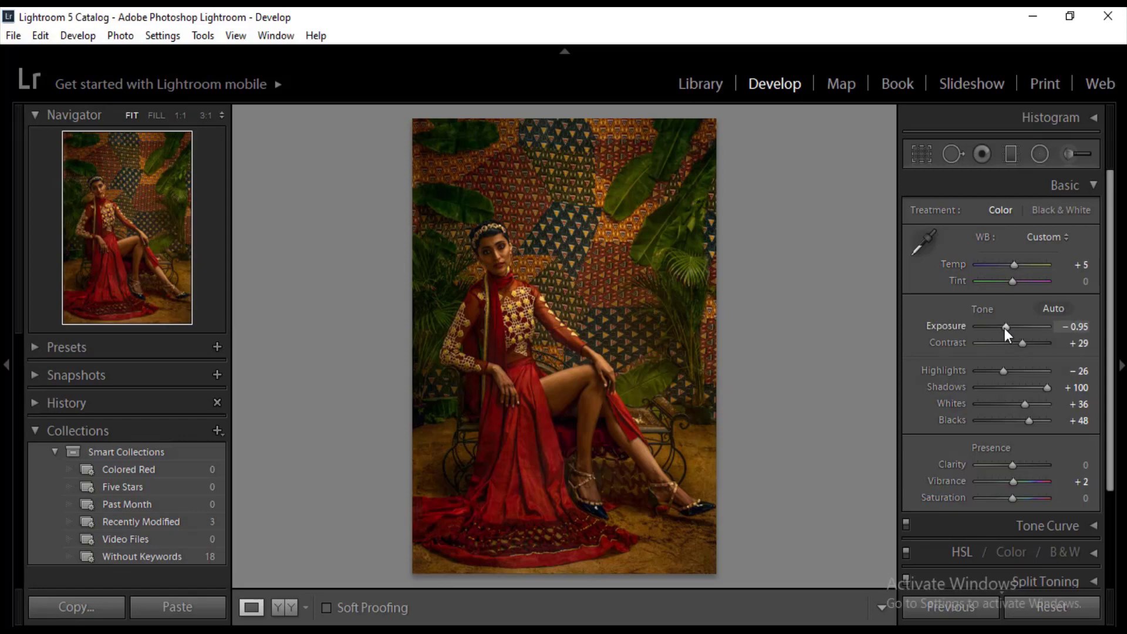
{"action": "left_click_drag", "start_coordinate": [1006, 328], "coordinate": [1007, 329]}
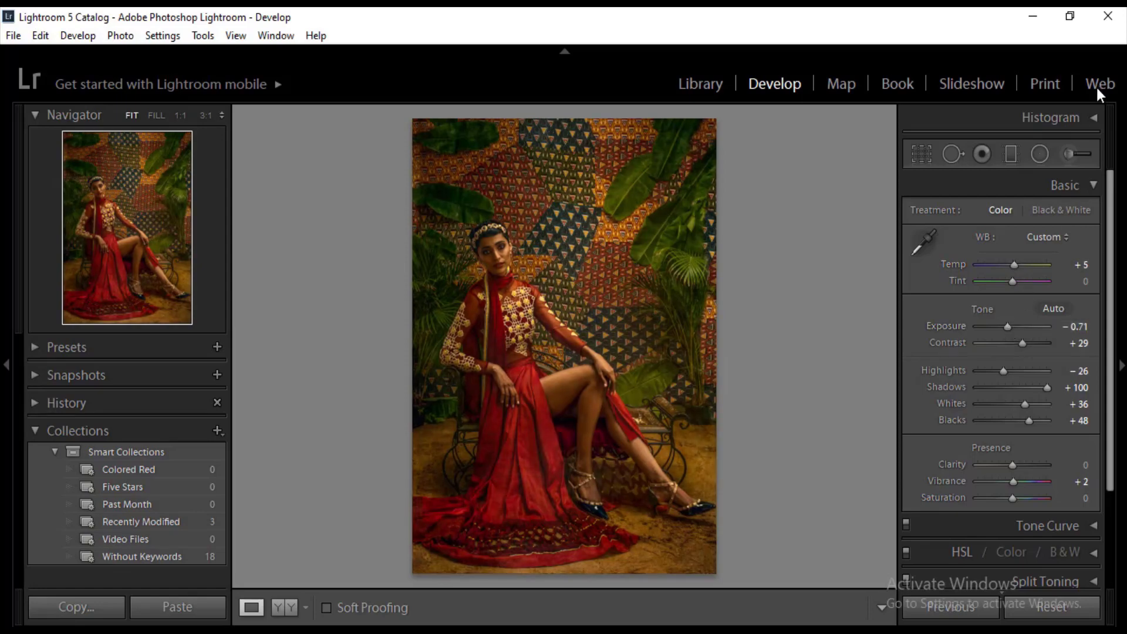
{"action": "left_click", "coordinate": [1092, 188]}
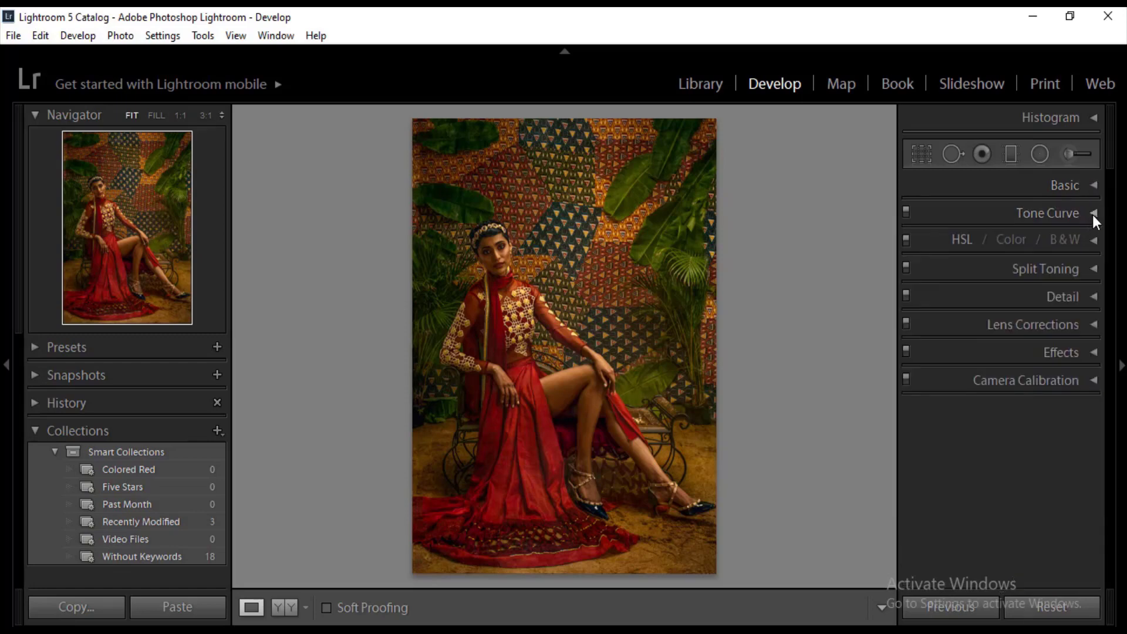
Step: Shape the RGB point curve with three points, raising the highlights, lowering the shadows and lifting the midtones slightly
{"action": "left_click", "coordinate": [1093, 215]}
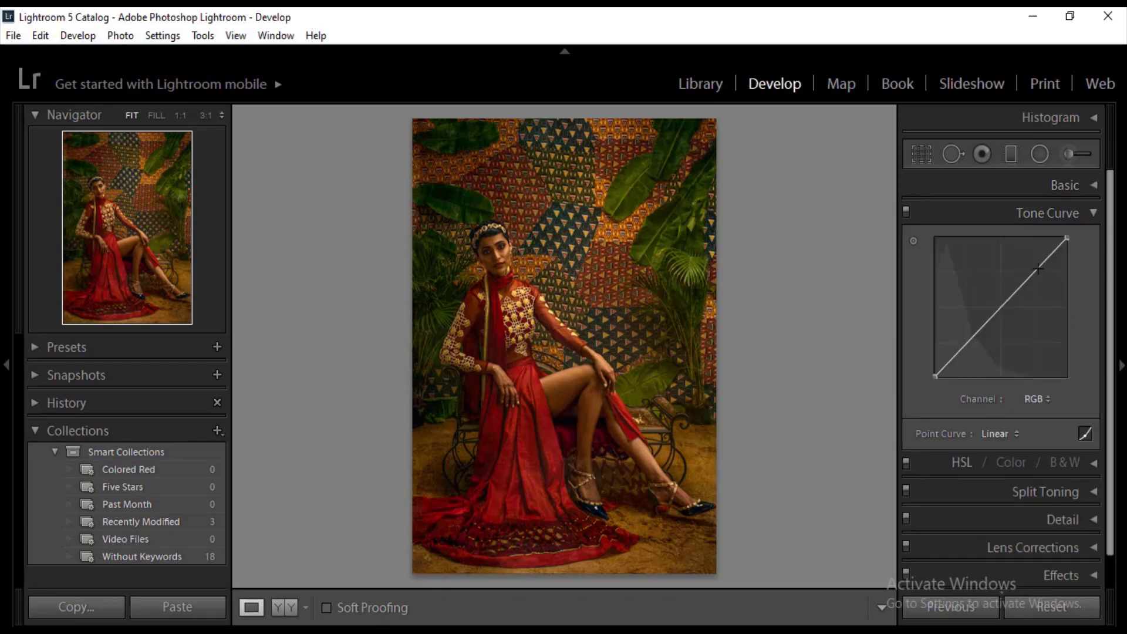
{"action": "left_click_drag", "start_coordinate": [1039, 267], "coordinate": [1037, 263]}
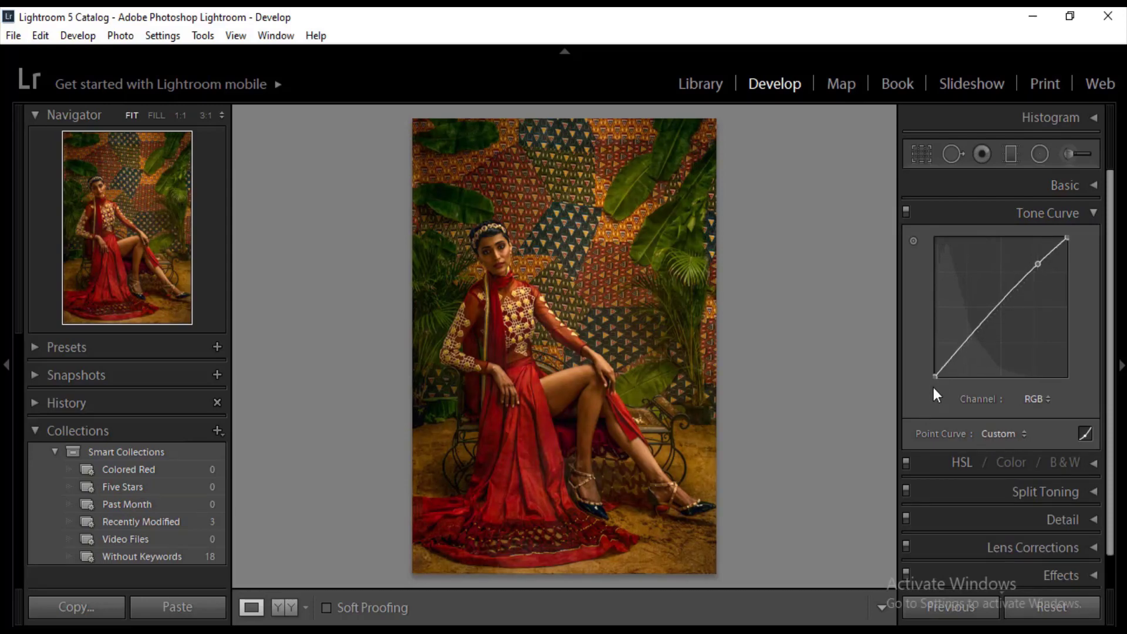
{"action": "left_click_drag", "start_coordinate": [956, 351], "coordinate": [960, 354]}
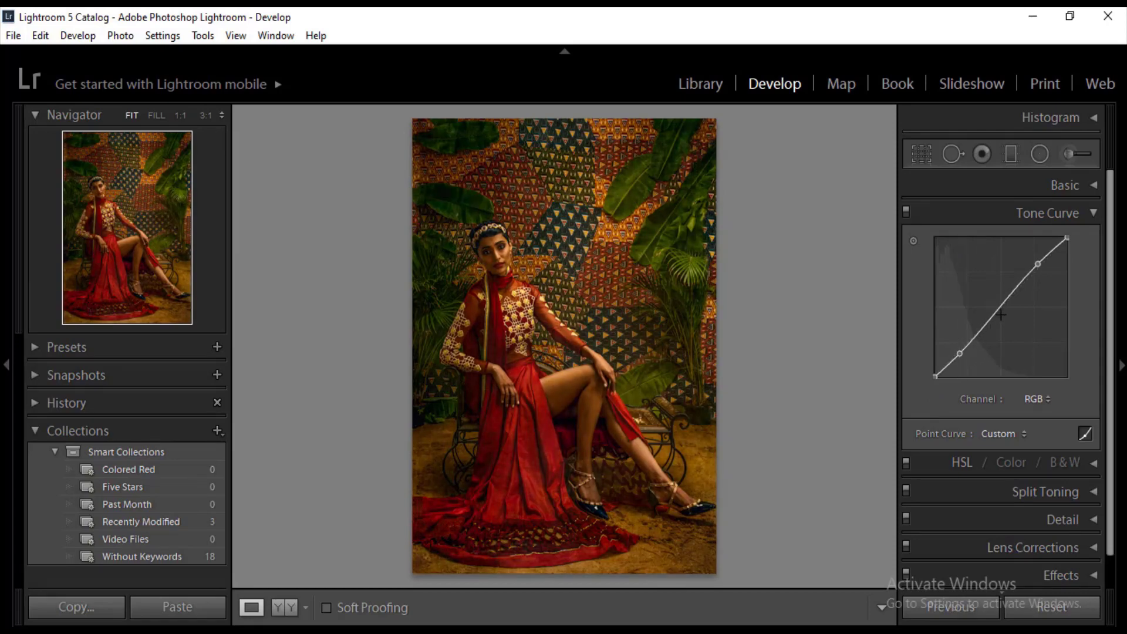
{"action": "left_click_drag", "start_coordinate": [997, 311], "coordinate": [997, 307]}
Step: Switch the tone curve to region-based adjustment and reset its point curve to Linear
{"action": "left_click", "coordinate": [1086, 434]}
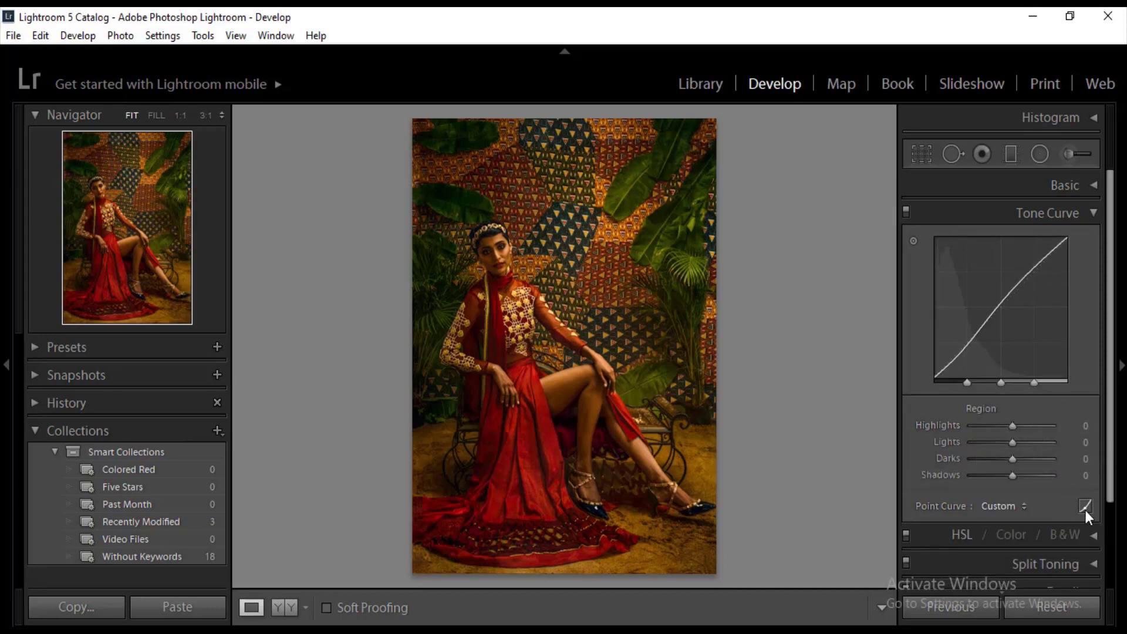
{"action": "left_click", "coordinate": [1024, 506]}
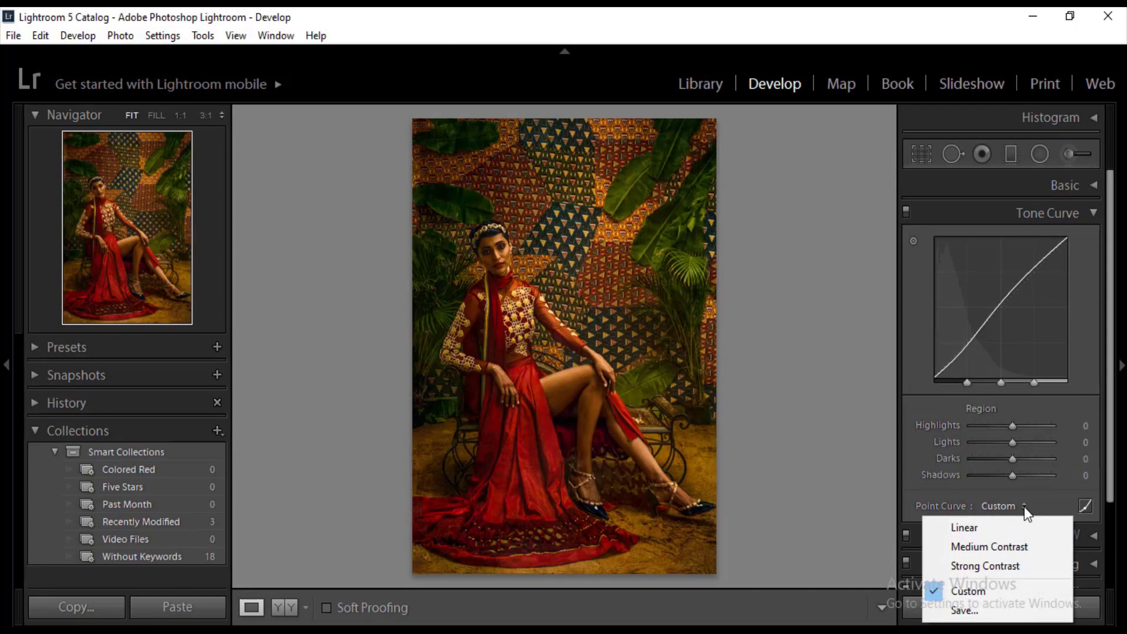
{"action": "left_click", "coordinate": [983, 526]}
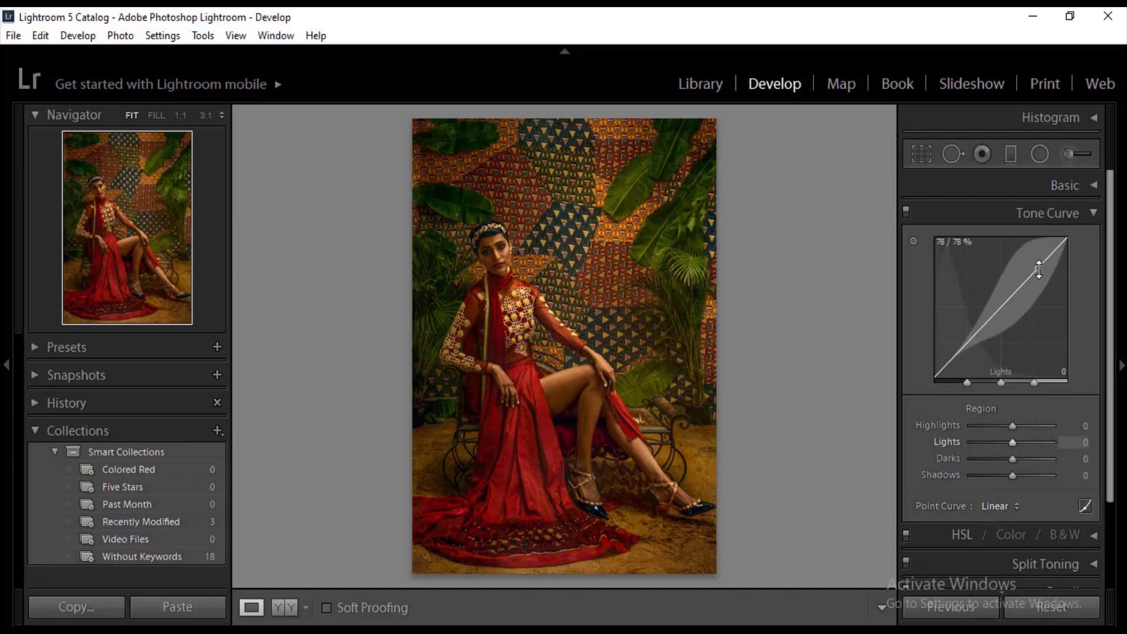
Step: Adjust the tone curve regions to Lights +26, Darks −9 and Shadows +27
{"action": "left_click_drag", "start_coordinate": [1039, 270], "coordinate": [1027, 278]}
{"action": "left_click_drag", "start_coordinate": [965, 344], "coordinate": [965, 349]}
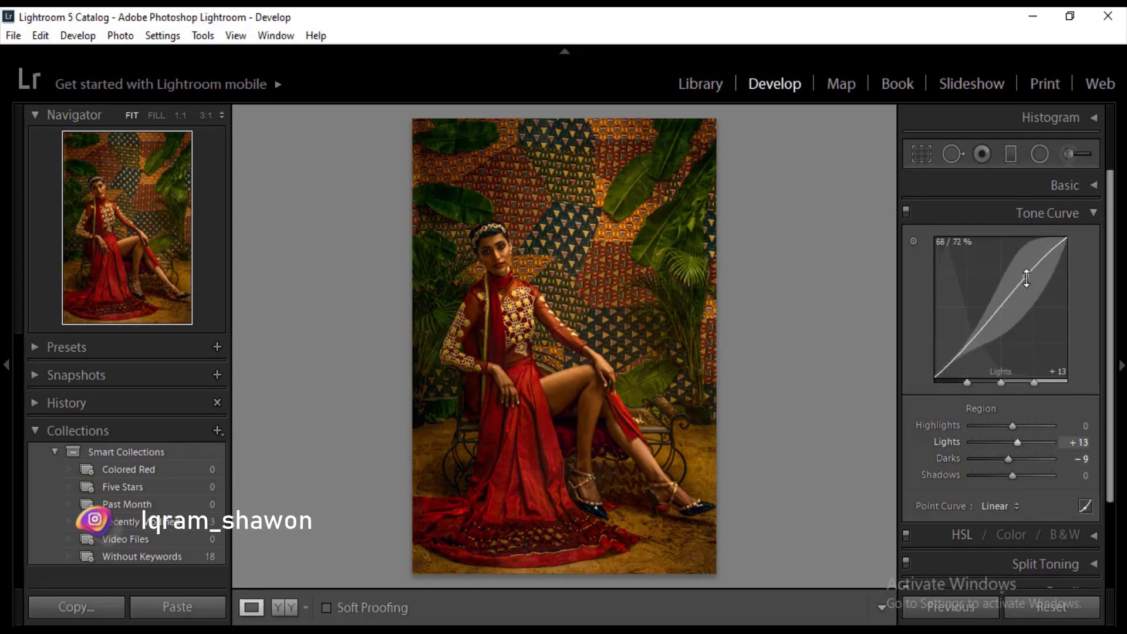
{"action": "left_click_drag", "start_coordinate": [1026, 277], "coordinate": [1027, 270]}
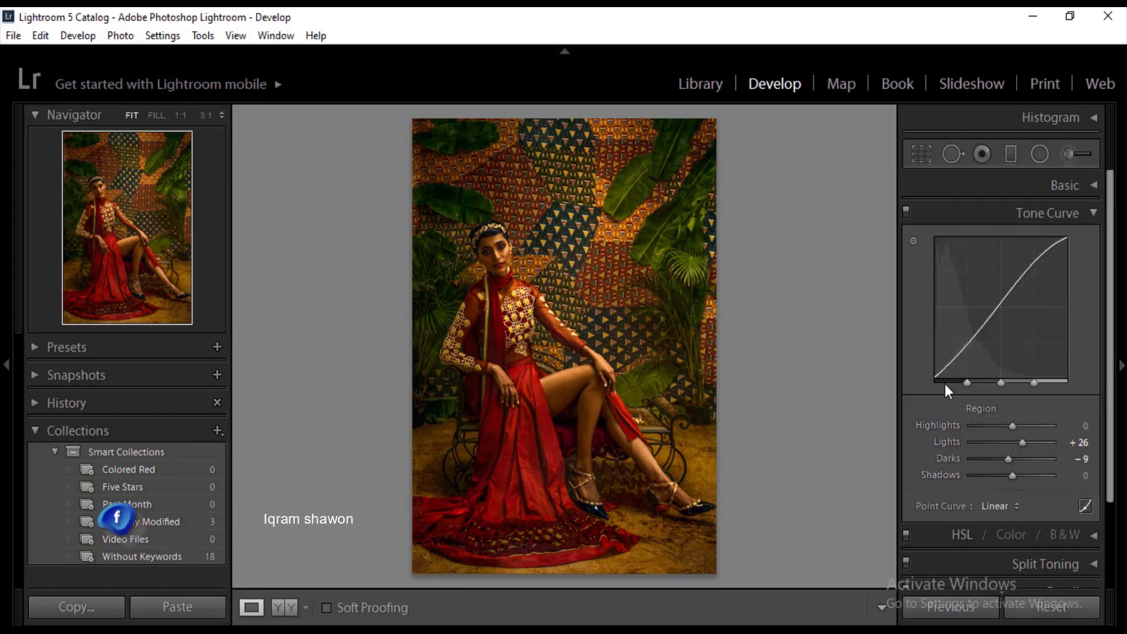
{"action": "left_click_drag", "start_coordinate": [935, 375], "coordinate": [936, 360]}
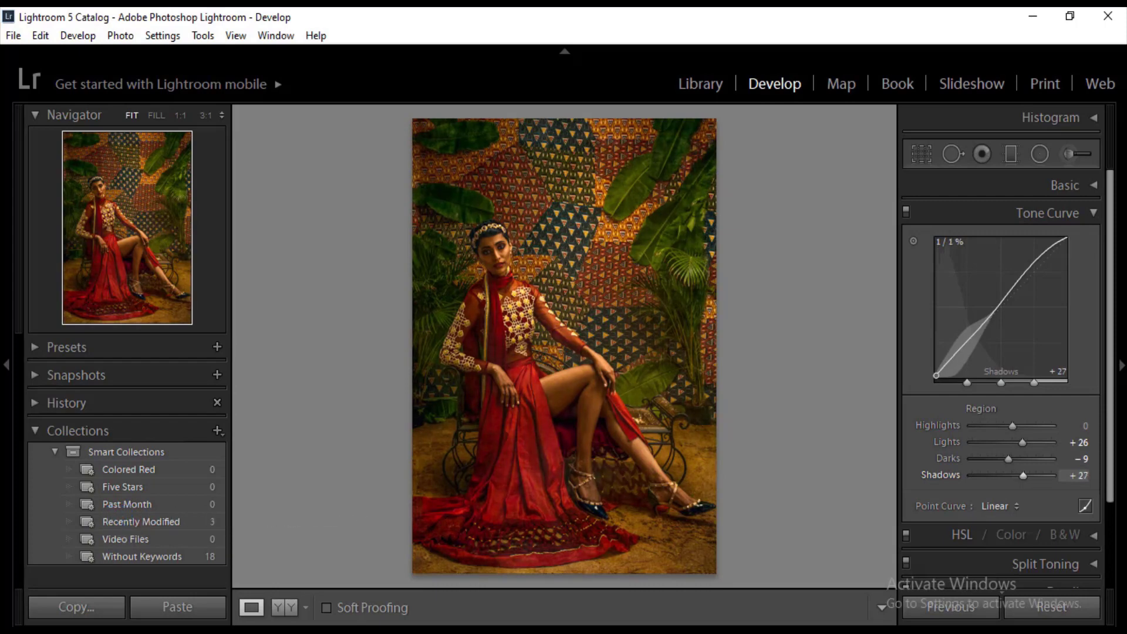
{"action": "left_click", "coordinate": [1090, 214]}
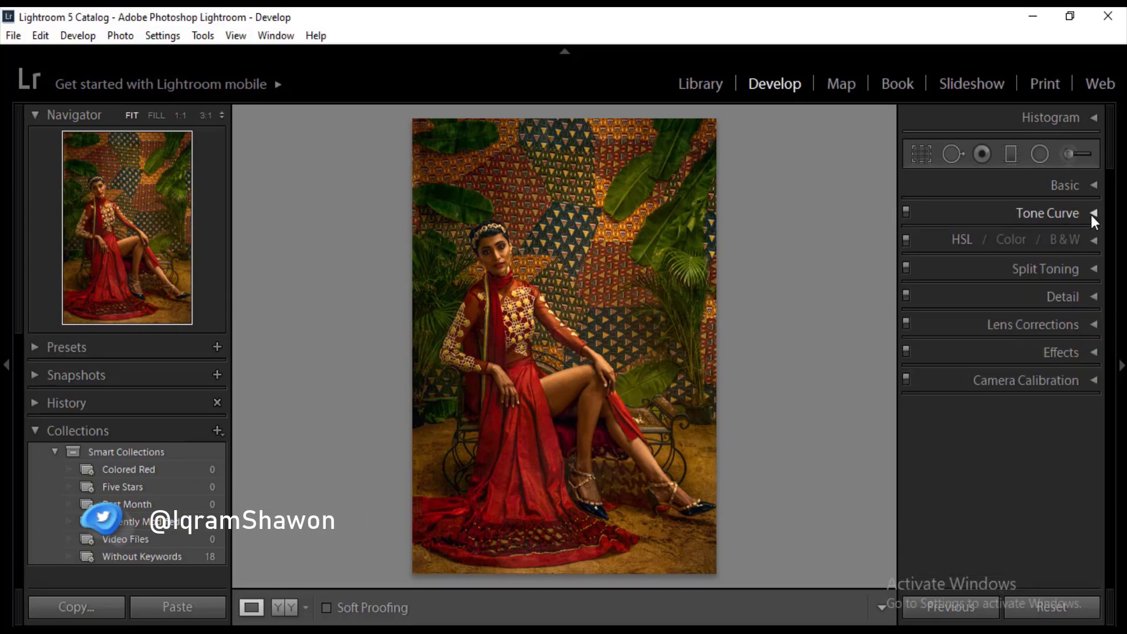
Step: Set the HSL hues to Red −18, Orange −9 and Green −100, and lower the Aqua and Blue hues strongly
{"action": "left_click", "coordinate": [967, 239]}
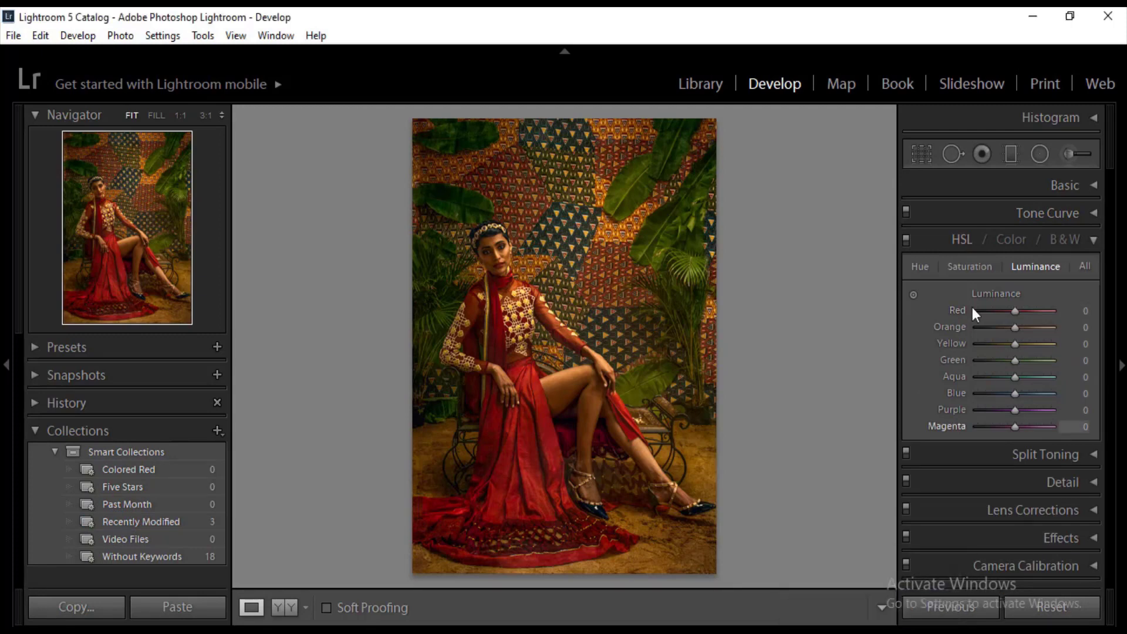
{"action": "left_click", "coordinate": [920, 265]}
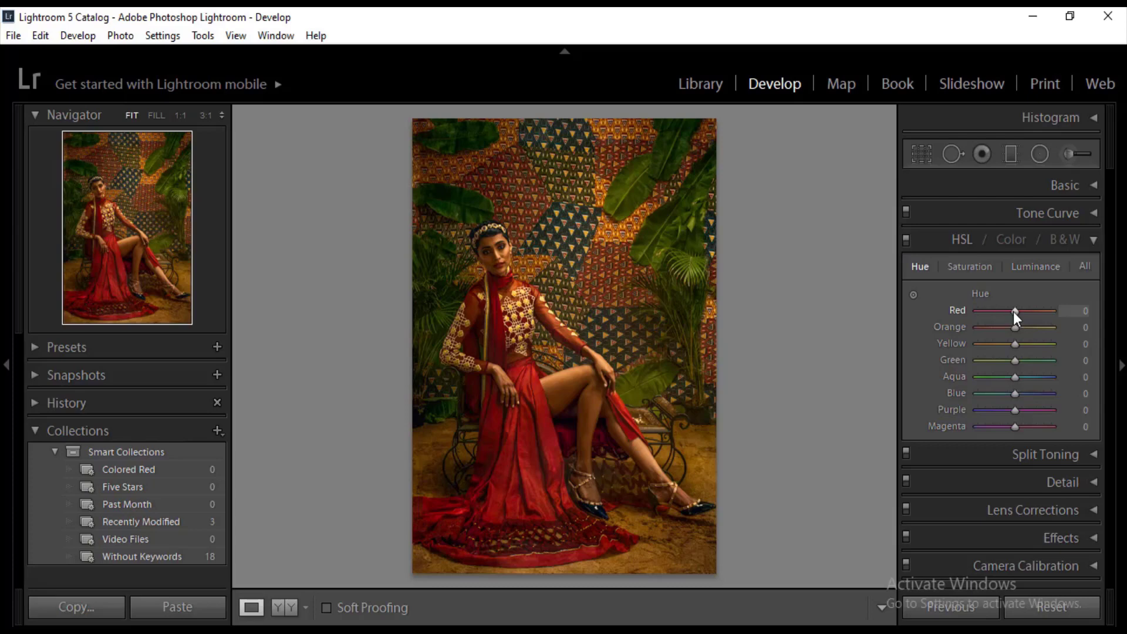
{"action": "mouse_move", "coordinate": [1014, 313]}
{"action": "left_mouse_down"}
{"action": "mouse_move", "coordinate": [976, 312]}
{"action": "mouse_move", "coordinate": [1052, 311]}
{"action": "mouse_move", "coordinate": [1006, 311]}
{"action": "left_mouse_up"}
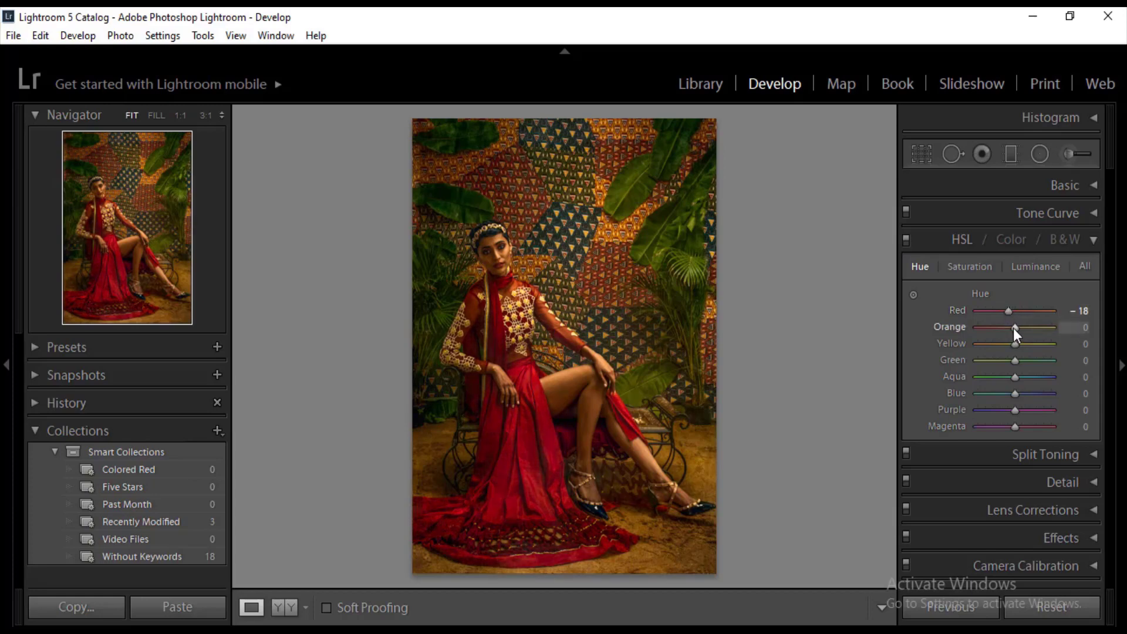
{"action": "mouse_move", "coordinate": [1014, 327]}
{"action": "left_mouse_down"}
{"action": "mouse_move", "coordinate": [1041, 329]}
{"action": "mouse_move", "coordinate": [1009, 326]}
{"action": "left_mouse_up"}
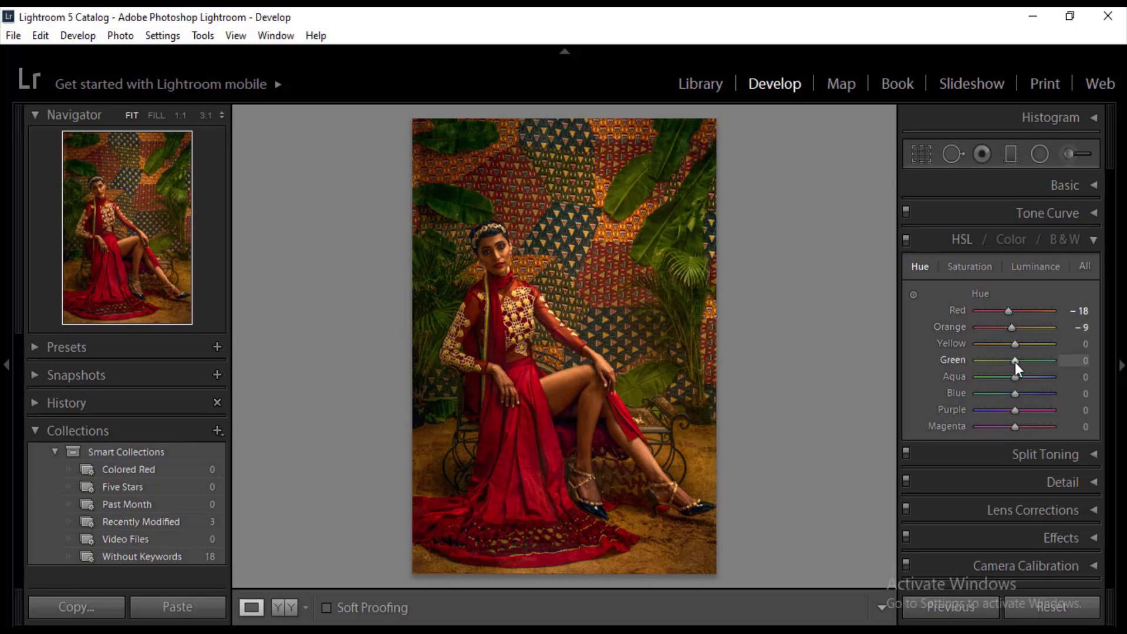
{"action": "left_click_drag", "start_coordinate": [1015, 362], "coordinate": [963, 361]}
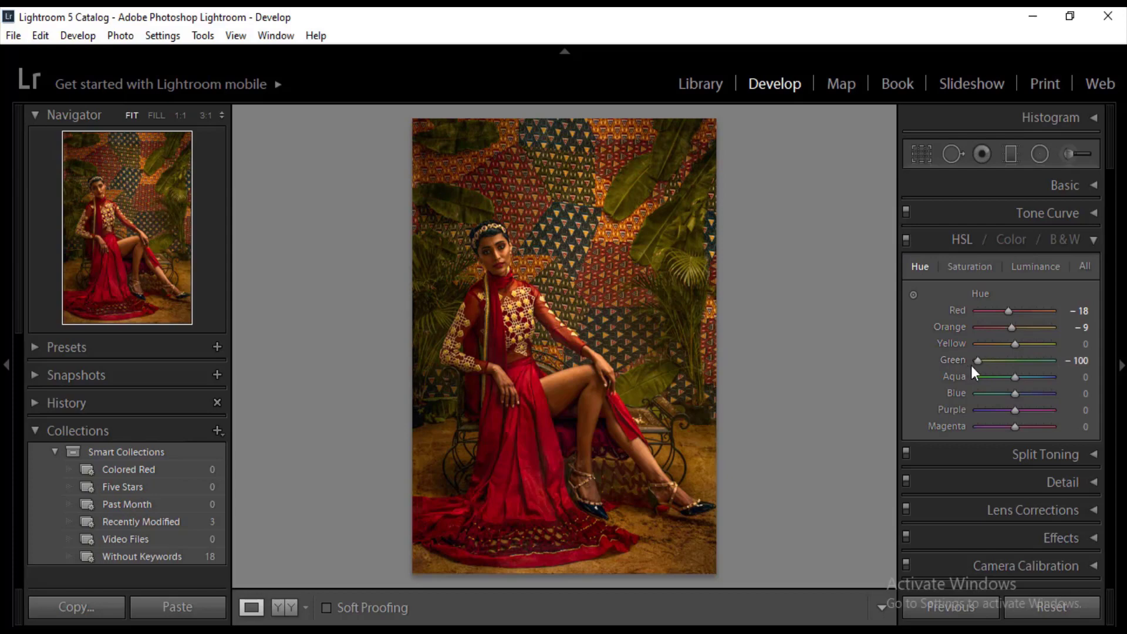
{"action": "left_click_drag", "start_coordinate": [1015, 379], "coordinate": [899, 379]}
{"action": "left_click_drag", "start_coordinate": [1016, 395], "coordinate": [971, 393]}
Step: Set the HSL saturation to Green −100, Red +11 and Blue +100
{"action": "left_click", "coordinate": [968, 267]}
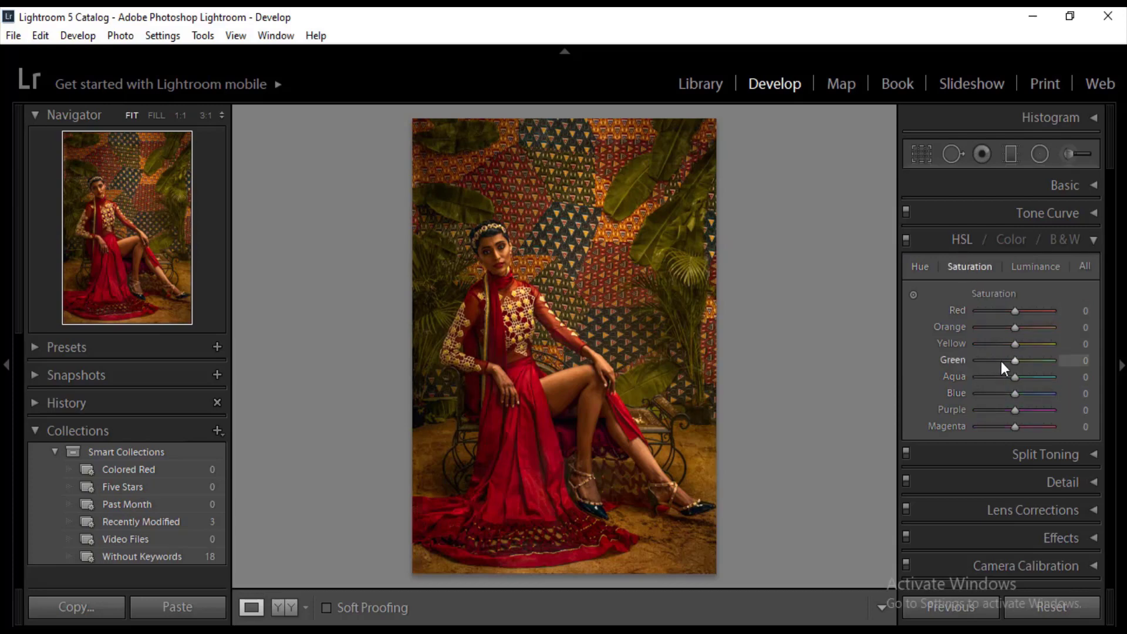
{"action": "left_click_drag", "start_coordinate": [1013, 361], "coordinate": [956, 360]}
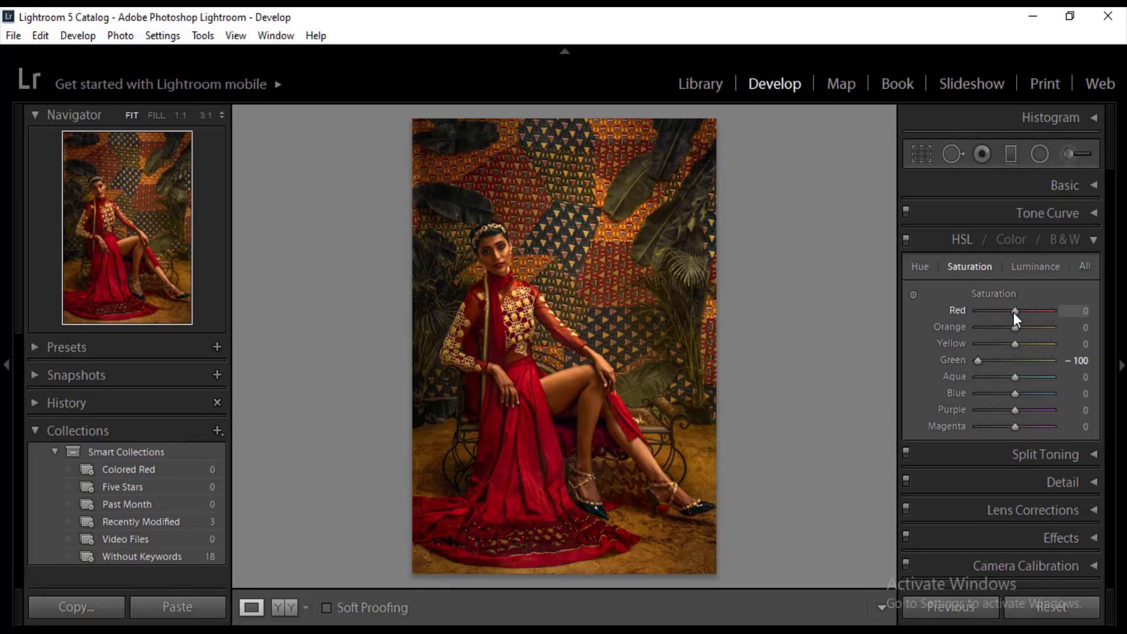
{"action": "left_click_drag", "start_coordinate": [1013, 312], "coordinate": [1019, 313]}
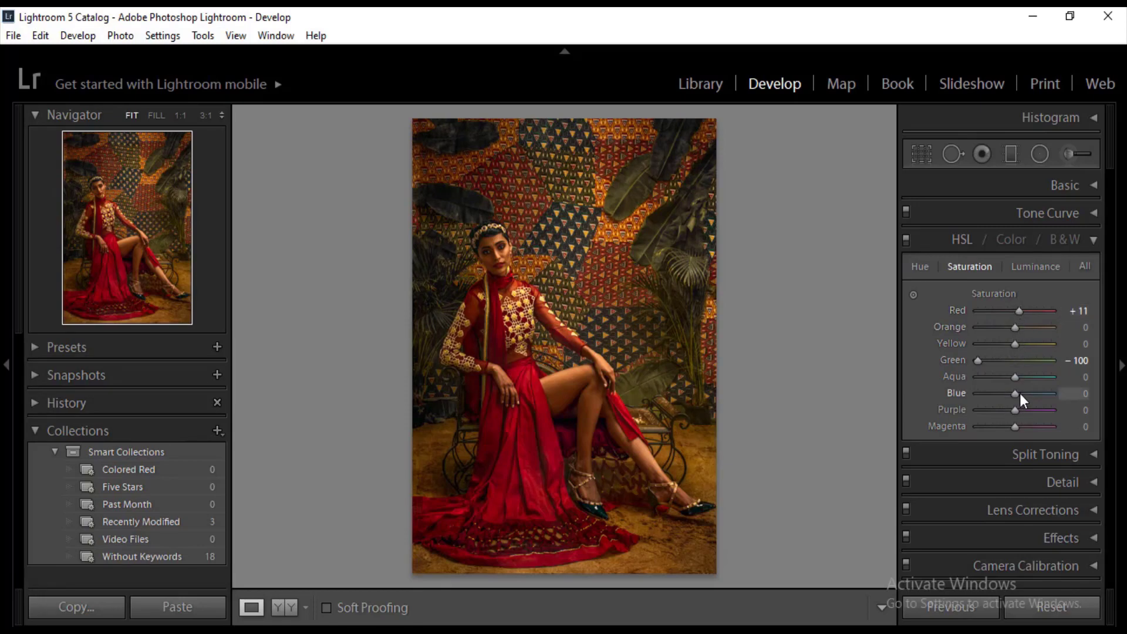
{"action": "left_click_drag", "start_coordinate": [1016, 394], "coordinate": [1052, 393]}
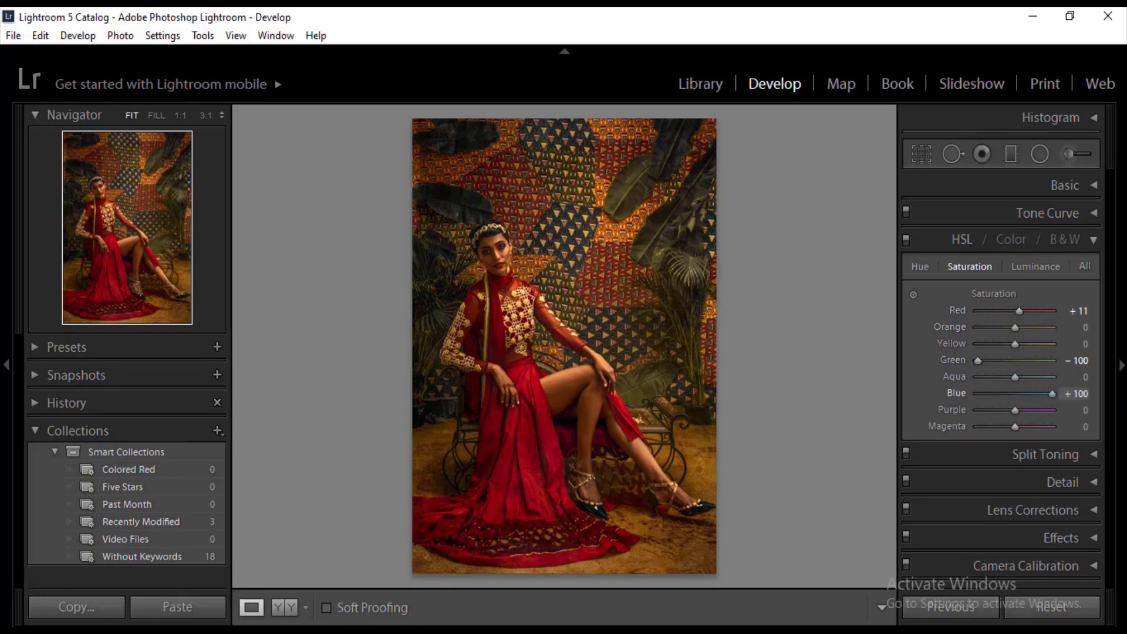
Step: Set the HSL Green luminance to −100 and adjust the luminance of the yellow-to-red tones
{"action": "left_click", "coordinate": [1031, 271]}
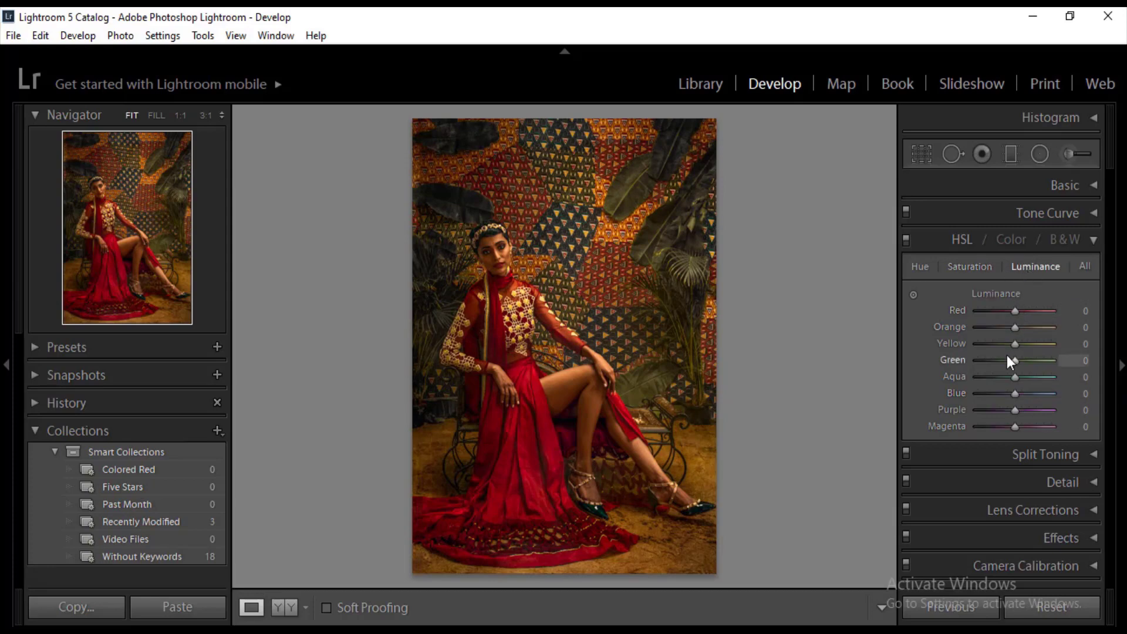
{"action": "left_click_drag", "start_coordinate": [1016, 361], "coordinate": [933, 365]}
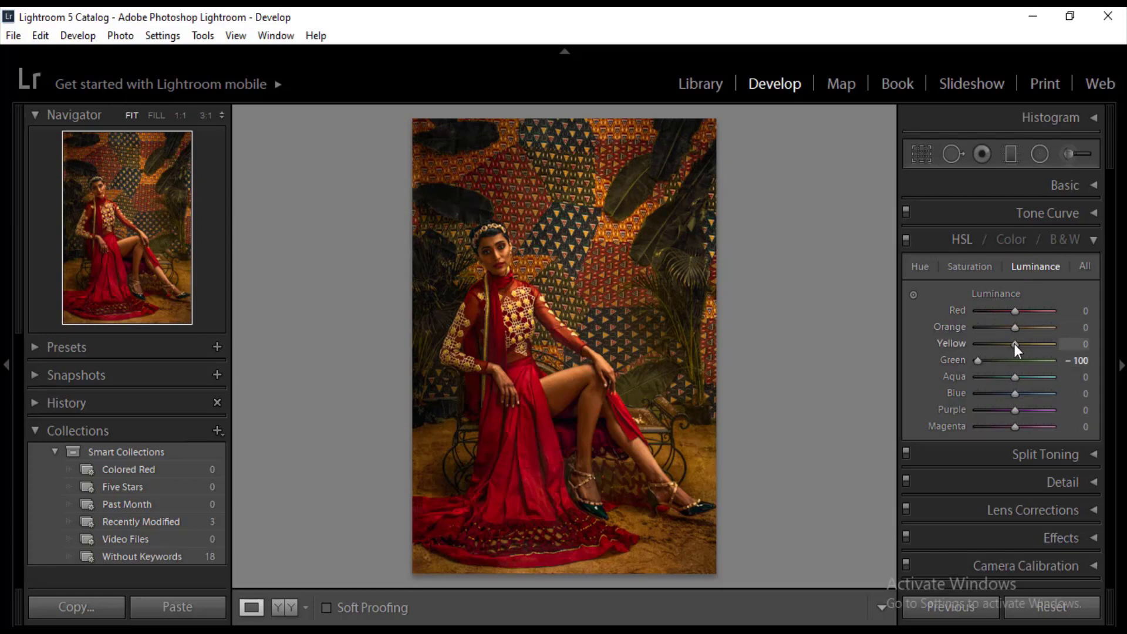
{"action": "left_click_drag", "start_coordinate": [1015, 344], "coordinate": [1016, 311]}
{"action": "left_click", "coordinate": [1092, 241]}
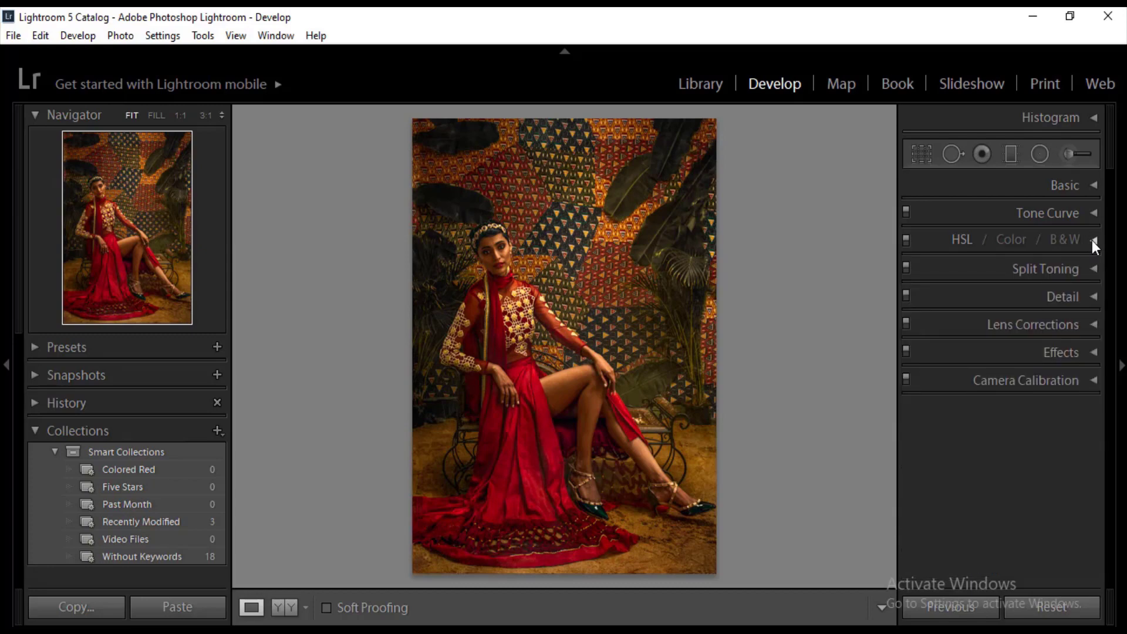
Step: Apply the warm beige preset color to the split toning highlights, with Hue 37 and Saturation 22
{"action": "left_click", "coordinate": [1094, 270]}
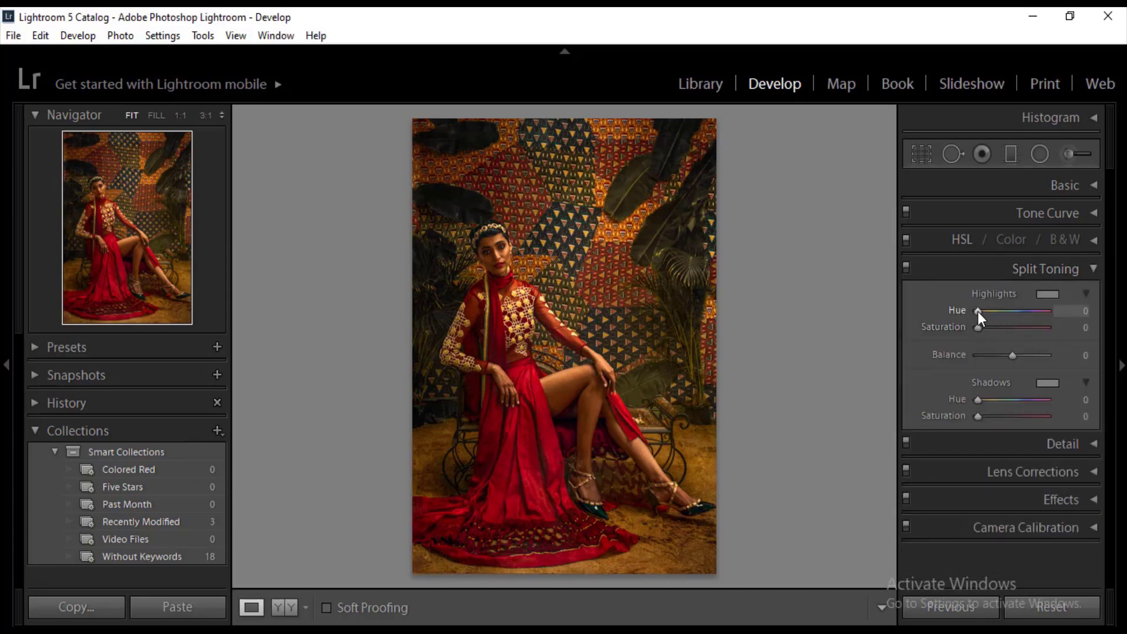
{"action": "left_click", "coordinate": [1048, 294]}
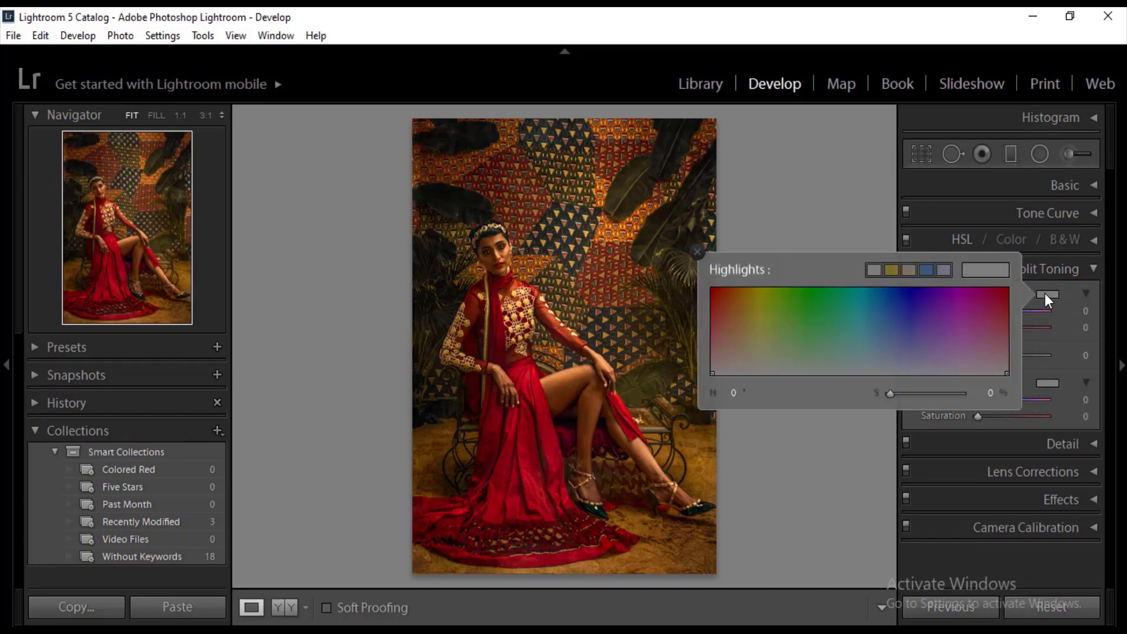
{"action": "left_click", "coordinate": [893, 270]}
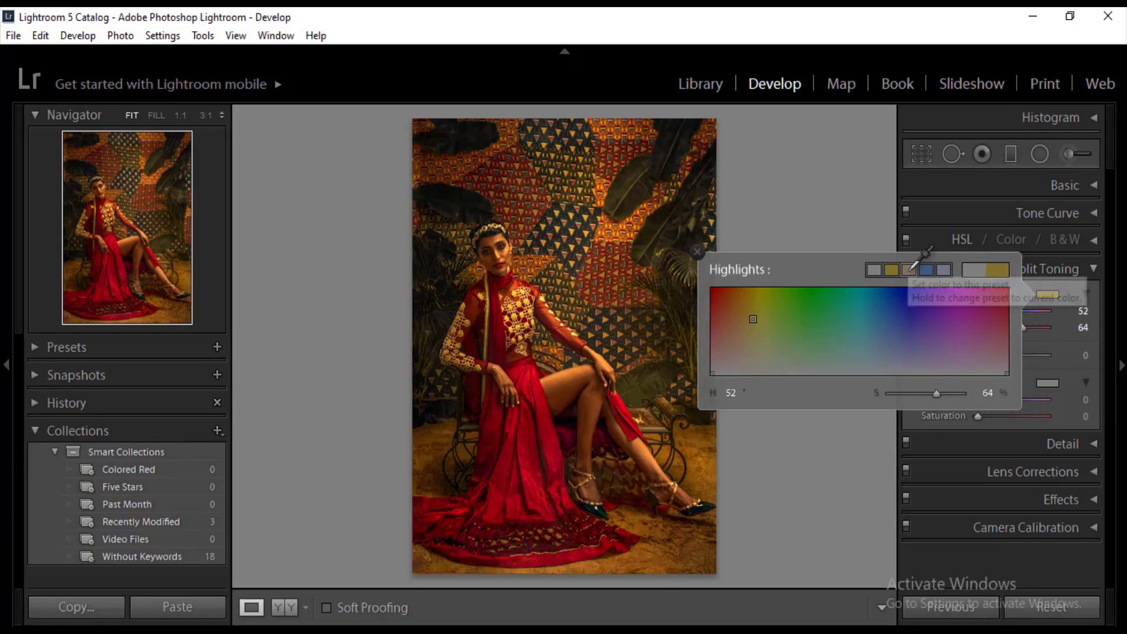
{"action": "left_click", "coordinate": [910, 270]}
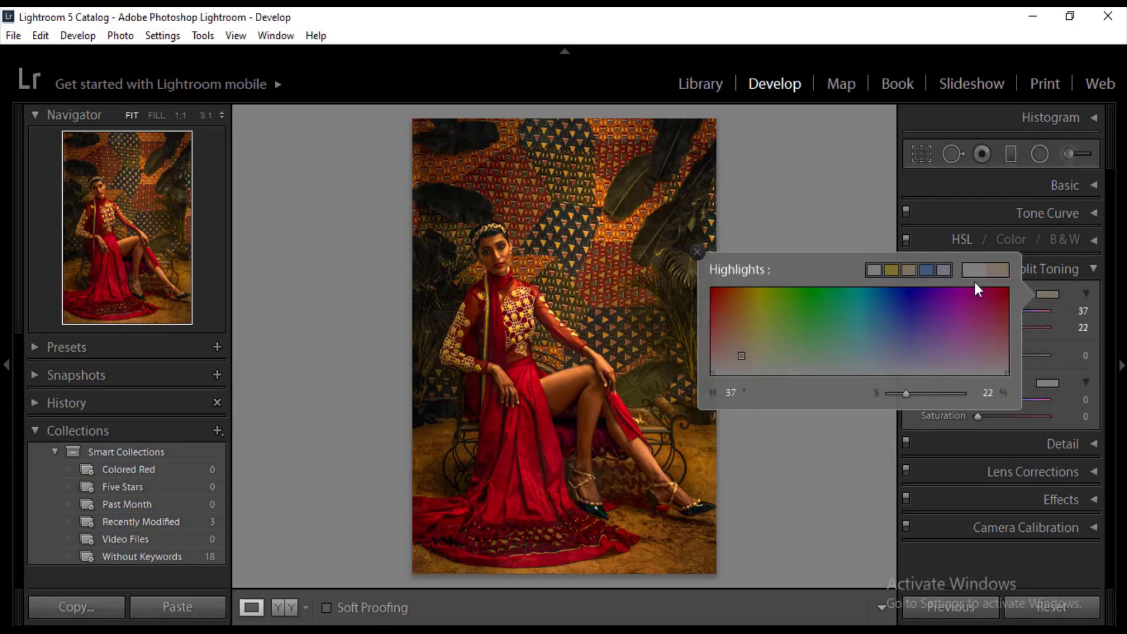
{"action": "left_click", "coordinate": [1052, 295]}
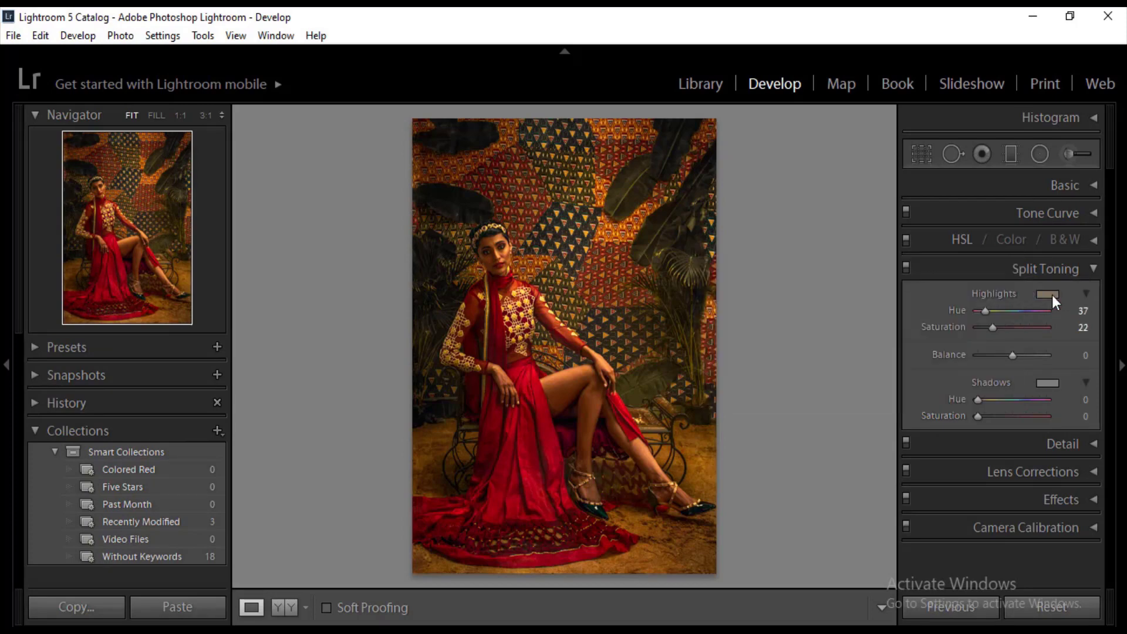
Step: Set the split toning shadows to a blue tint with Hue 229 and Saturation 64
{"action": "left_click", "coordinate": [1048, 384]}
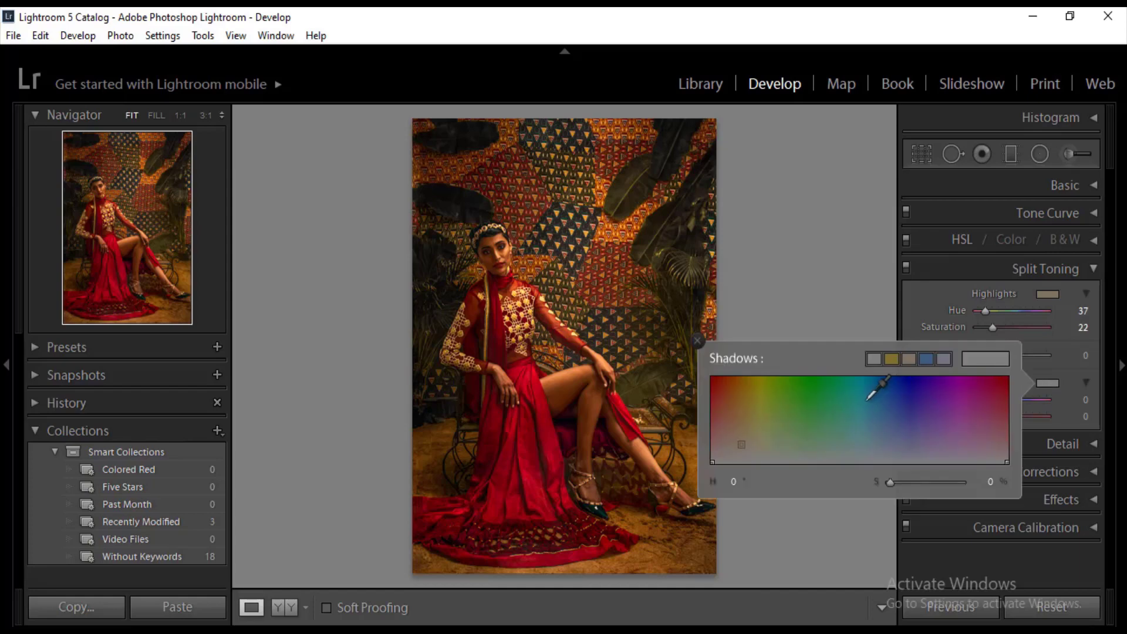
{"action": "left_click", "coordinate": [899, 436]}
{"action": "left_click_drag", "start_coordinate": [899, 436], "coordinate": [900, 408]}
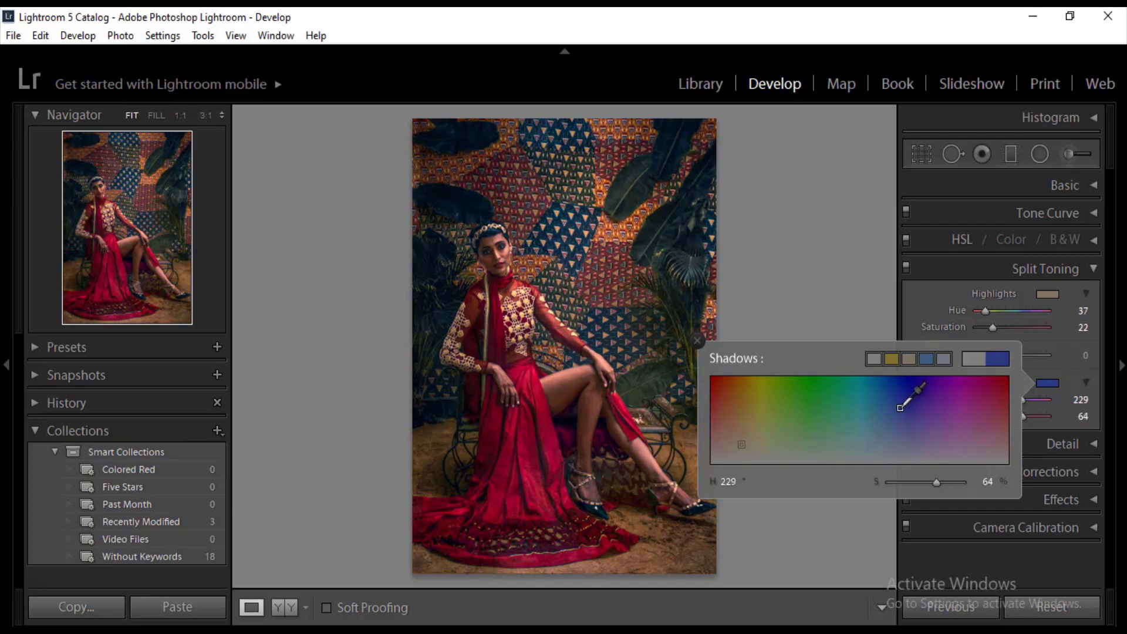
{"action": "left_click", "coordinate": [1059, 371]}
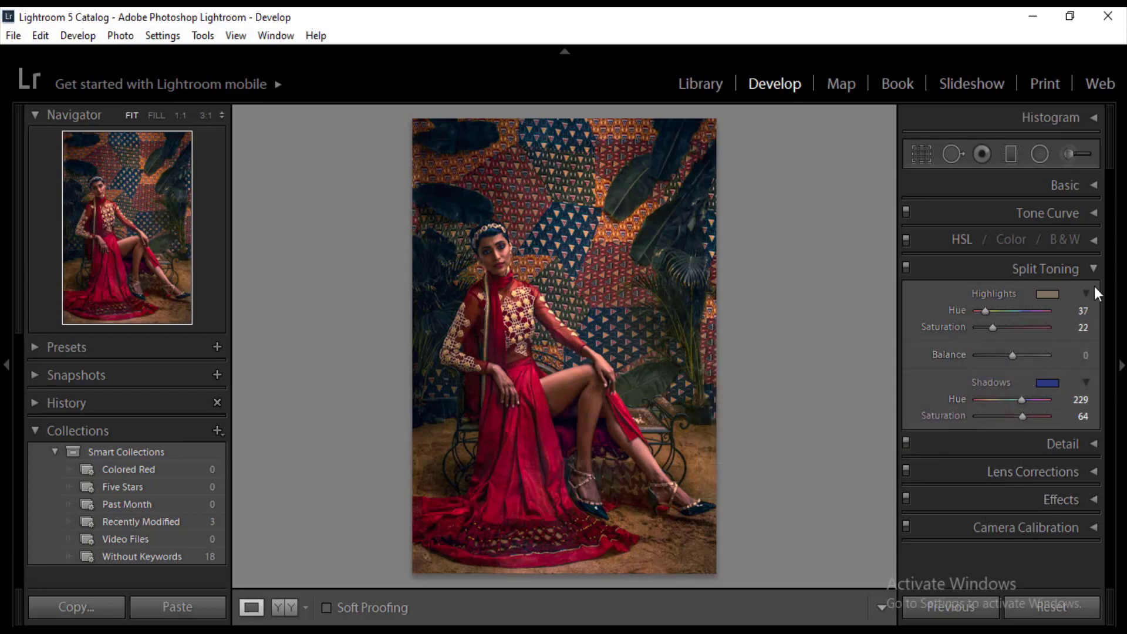
{"action": "left_click", "coordinate": [1095, 268]}
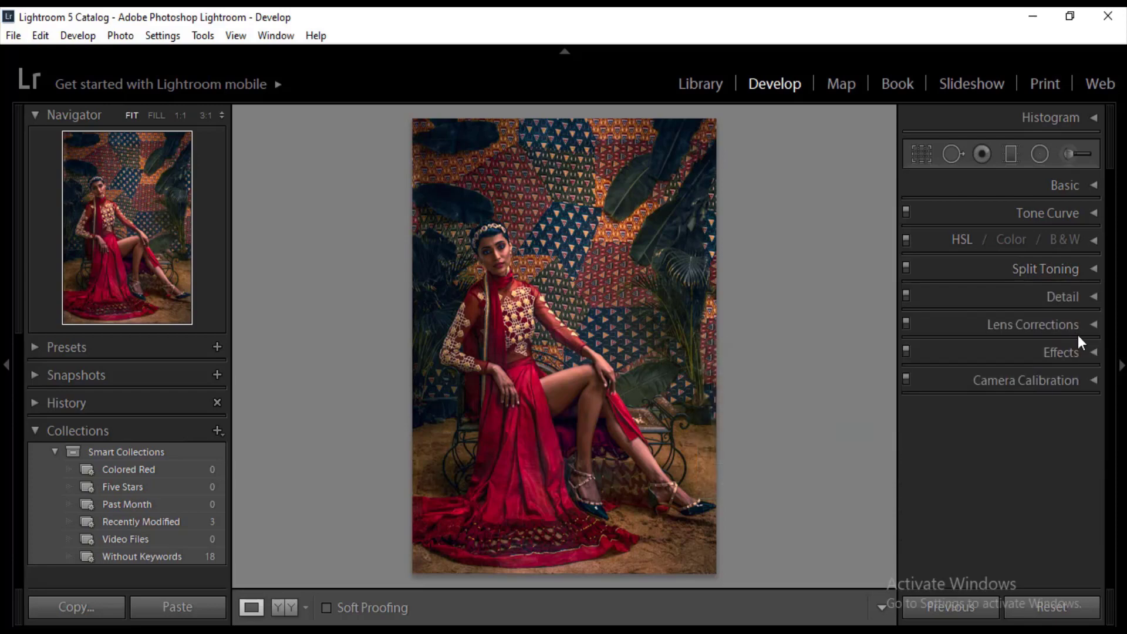
Step: In the camera calibration, set the Green Primary Hue to +24 and the Shadows Tint to −24
{"action": "left_click", "coordinate": [1095, 380]}
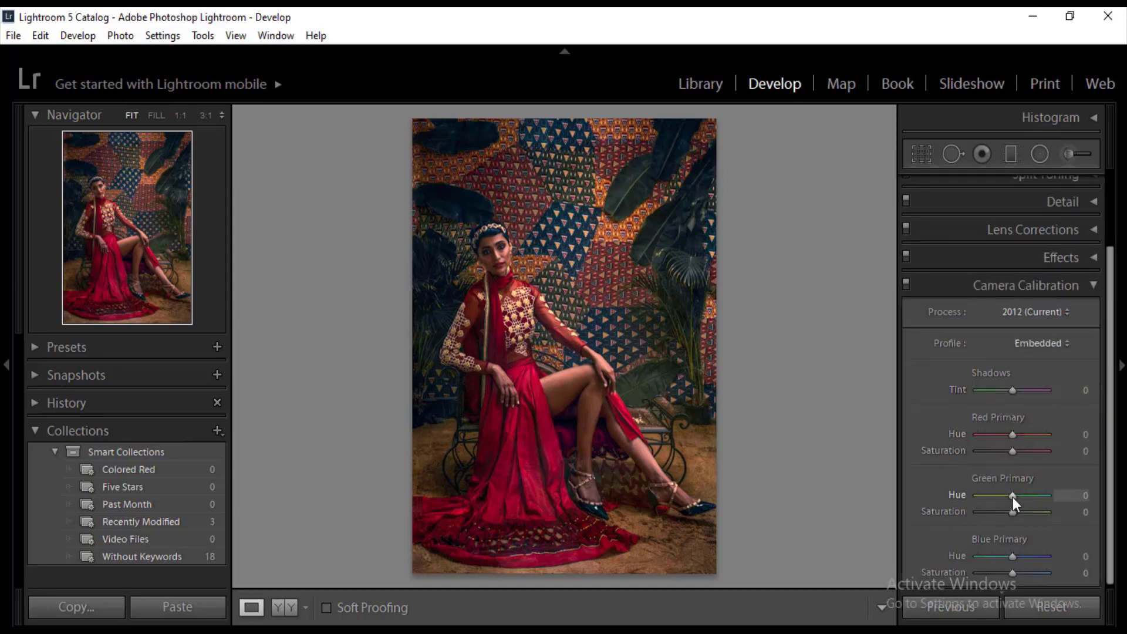
{"action": "left_click_drag", "start_coordinate": [1012, 498], "coordinate": [1020, 495]}
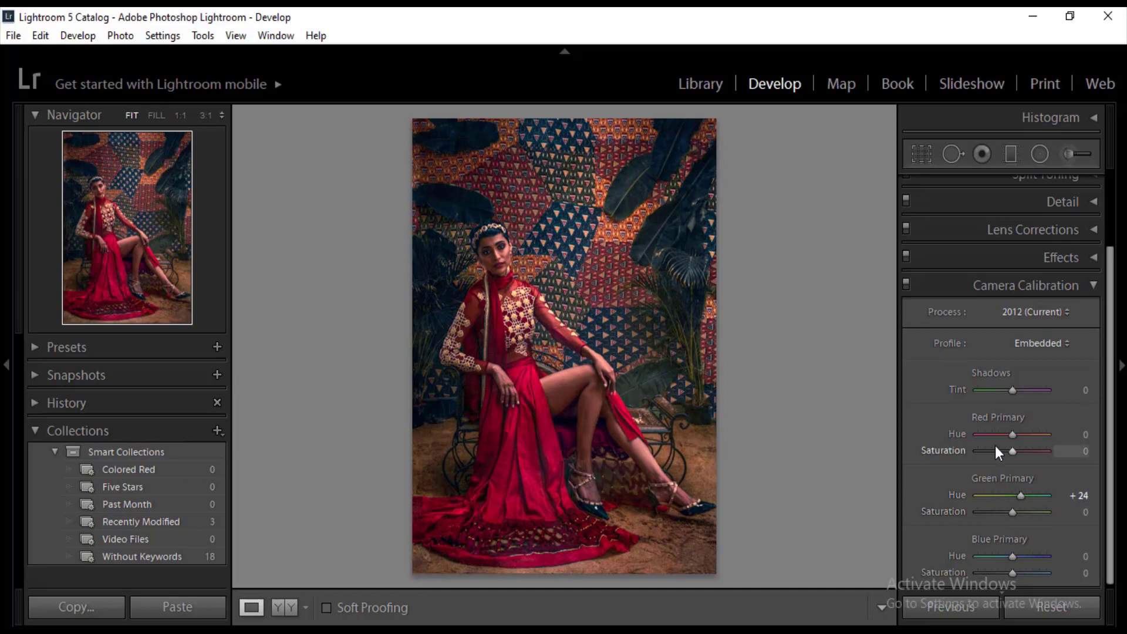
{"action": "mouse_move", "coordinate": [1013, 432]}
{"action": "left_mouse_down"}
{"action": "mouse_move", "coordinate": [1022, 432]}
{"action": "mouse_move", "coordinate": [1013, 431]}
{"action": "left_mouse_up"}
{"action": "left_click_drag", "start_coordinate": [1012, 392], "coordinate": [1002, 388]}
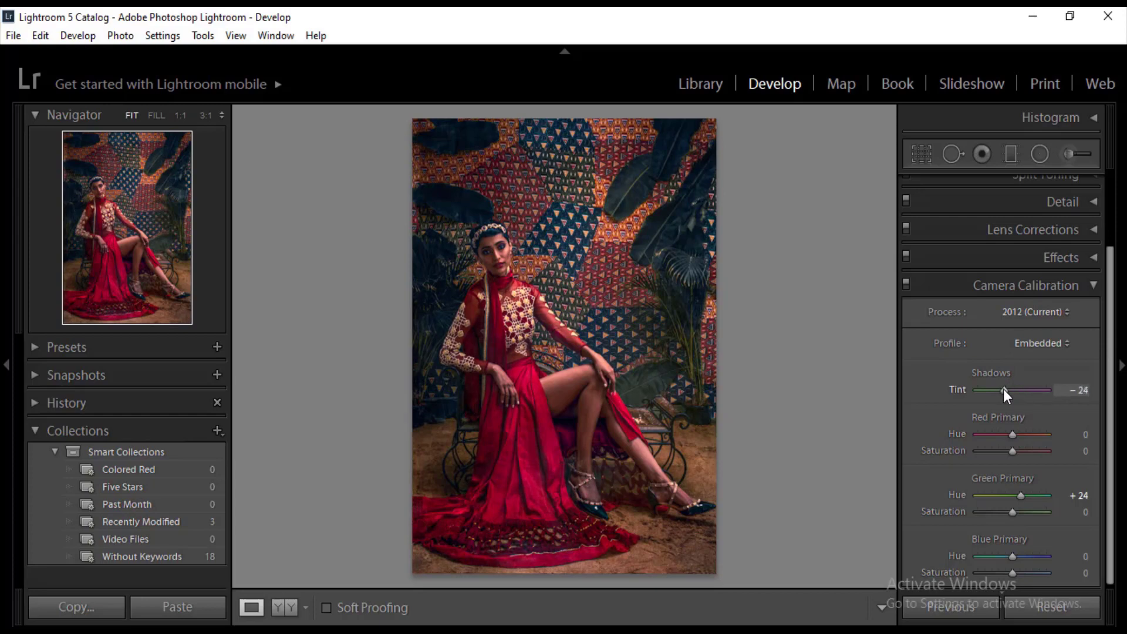
{"action": "left_click", "coordinate": [1094, 284]}
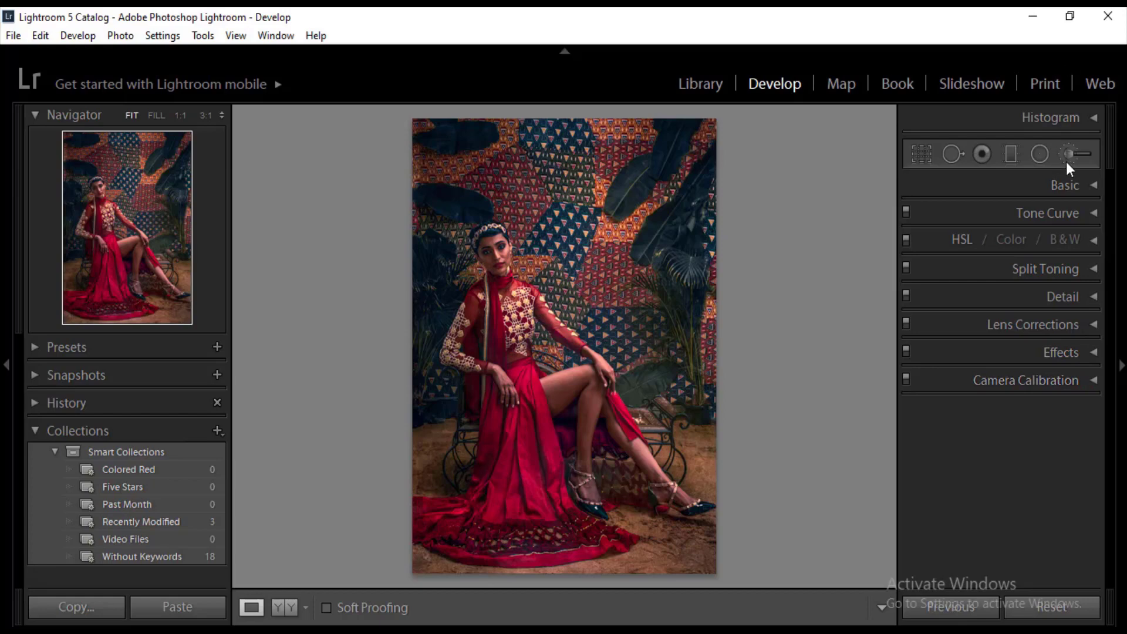
Step: Add an elliptical radial filter around the woman's head and neck, centred on her face and slightly widened
{"action": "left_click", "coordinate": [1040, 154]}
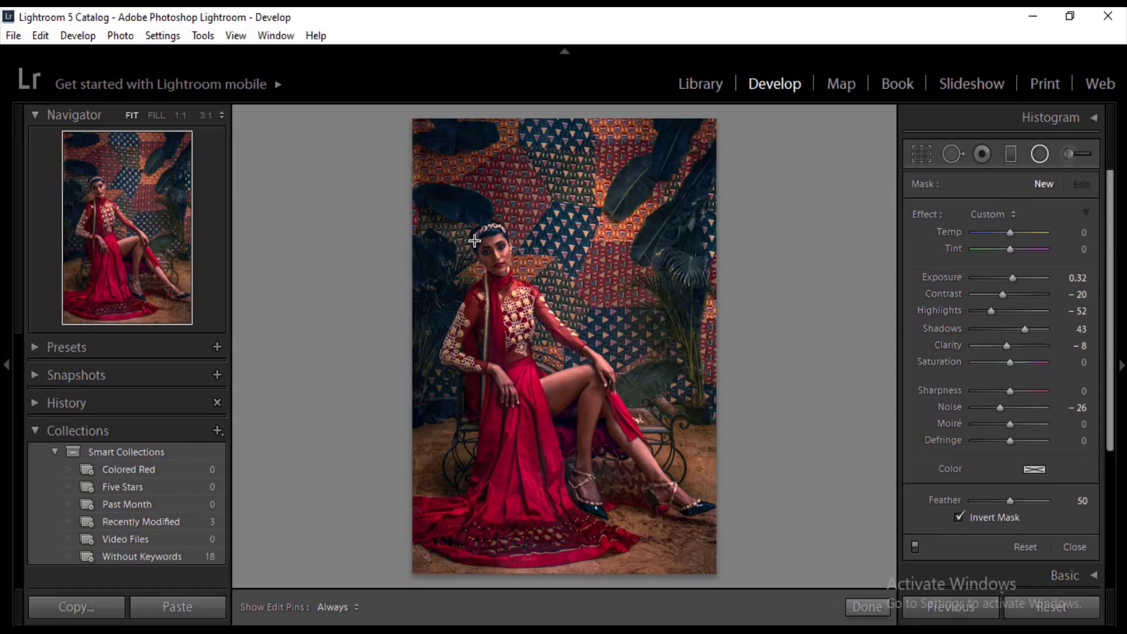
{"action": "left_click_drag", "start_coordinate": [474, 240], "coordinate": [506, 301]}
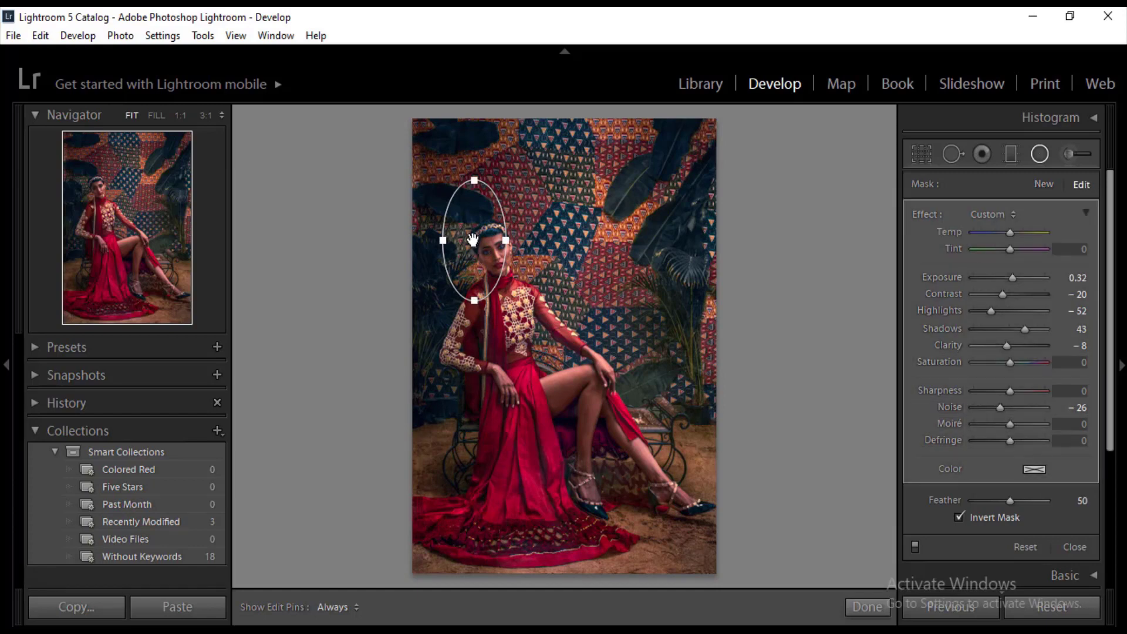
{"action": "left_click_drag", "start_coordinate": [473, 241], "coordinate": [534, 265]}
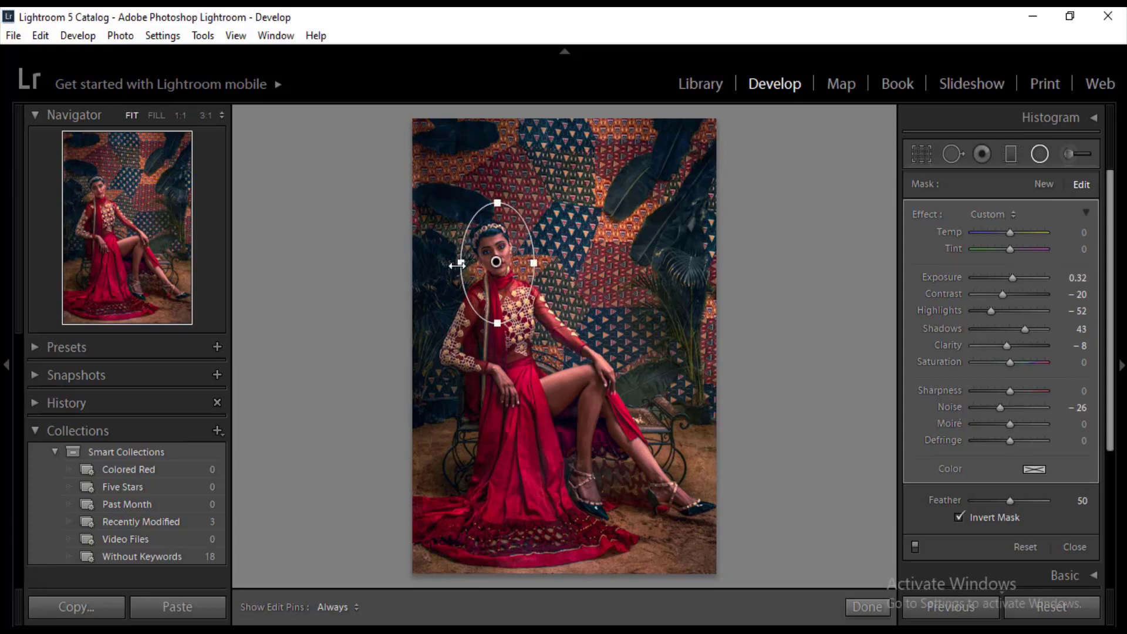
{"action": "left_click_drag", "start_coordinate": [457, 265], "coordinate": [454, 265]}
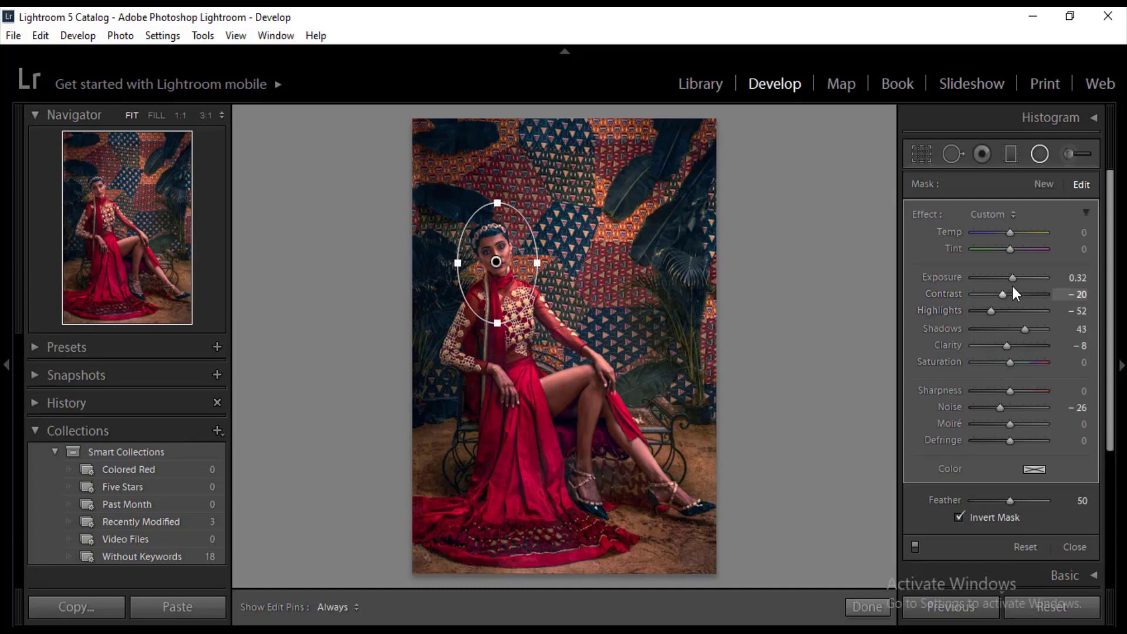
Step: Set the face radial filter to Exposure 0.69, Contrast −29 and Feather 45, and finish it
{"action": "left_click_drag", "start_coordinate": [1013, 280], "coordinate": [1016, 280]}
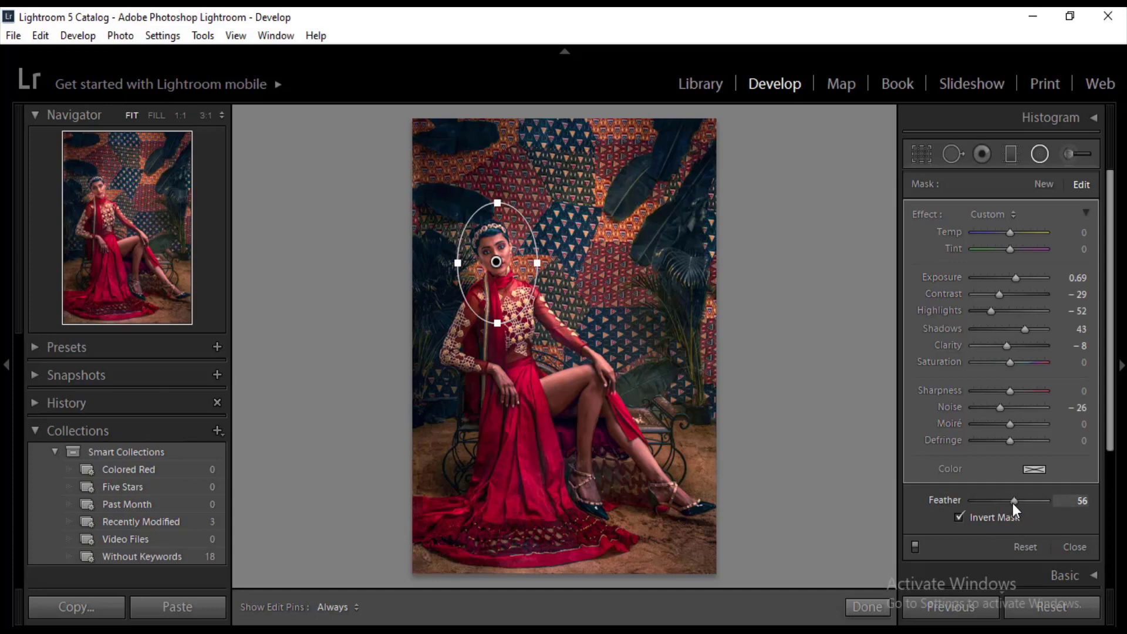
{"action": "mouse_move", "coordinate": [1012, 503]}
{"action": "left_mouse_down"}
{"action": "mouse_move", "coordinate": [977, 504]}
{"action": "mouse_move", "coordinate": [1005, 503]}
{"action": "mouse_move", "coordinate": [991, 502]}
{"action": "left_mouse_up"}
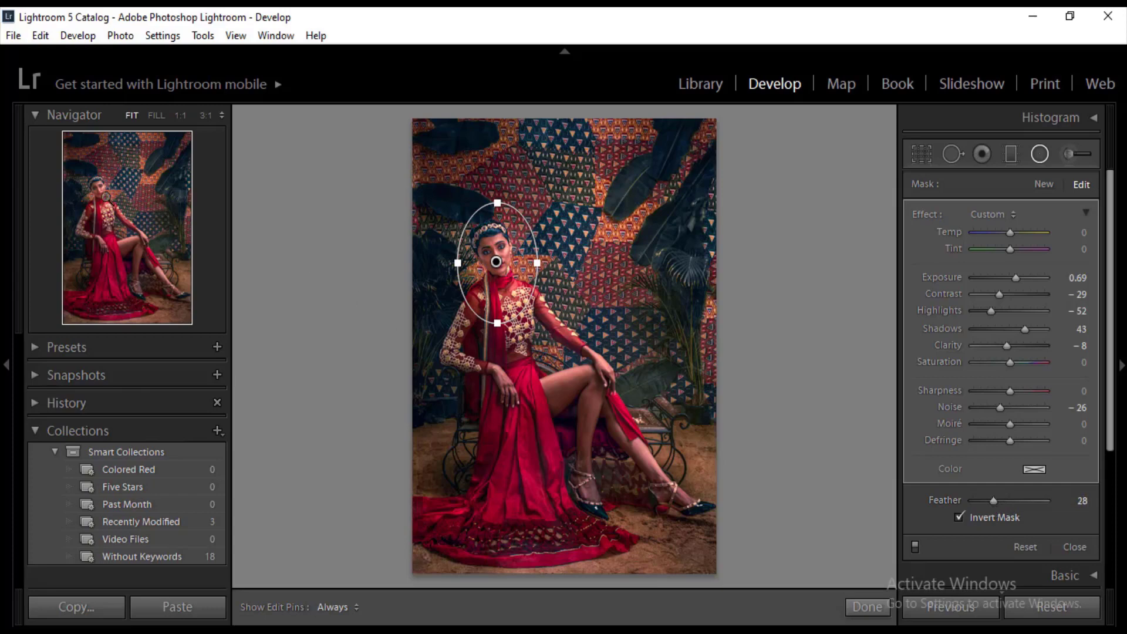
{"action": "left_click", "coordinate": [157, 115]}
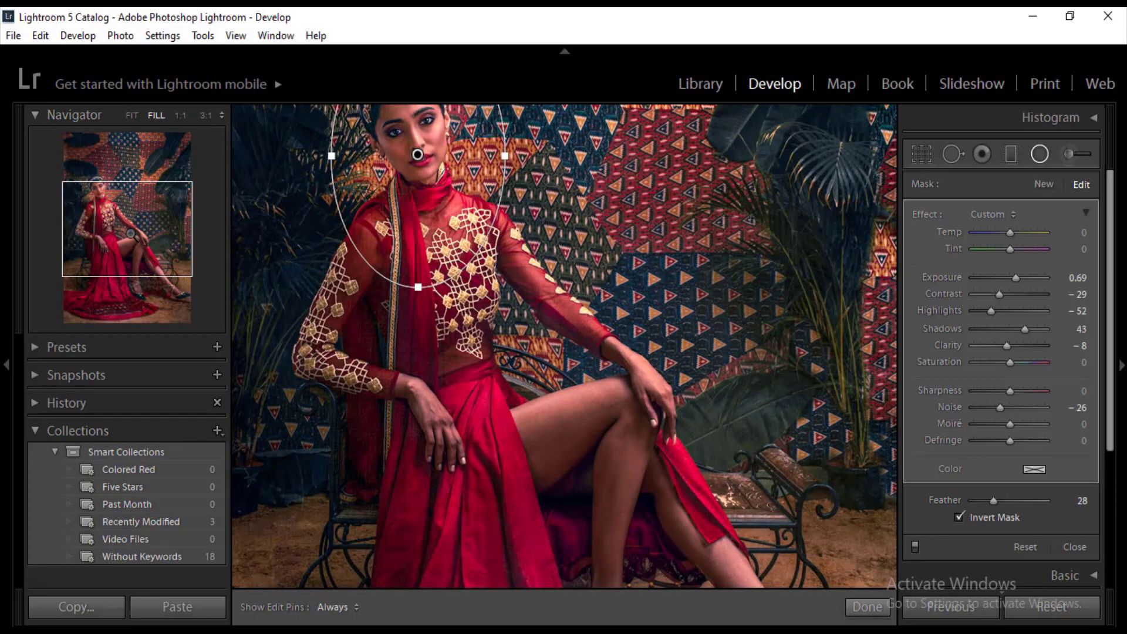
{"action": "left_click", "coordinate": [129, 226]}
{"action": "left_click_drag", "start_coordinate": [128, 226], "coordinate": [110, 192]}
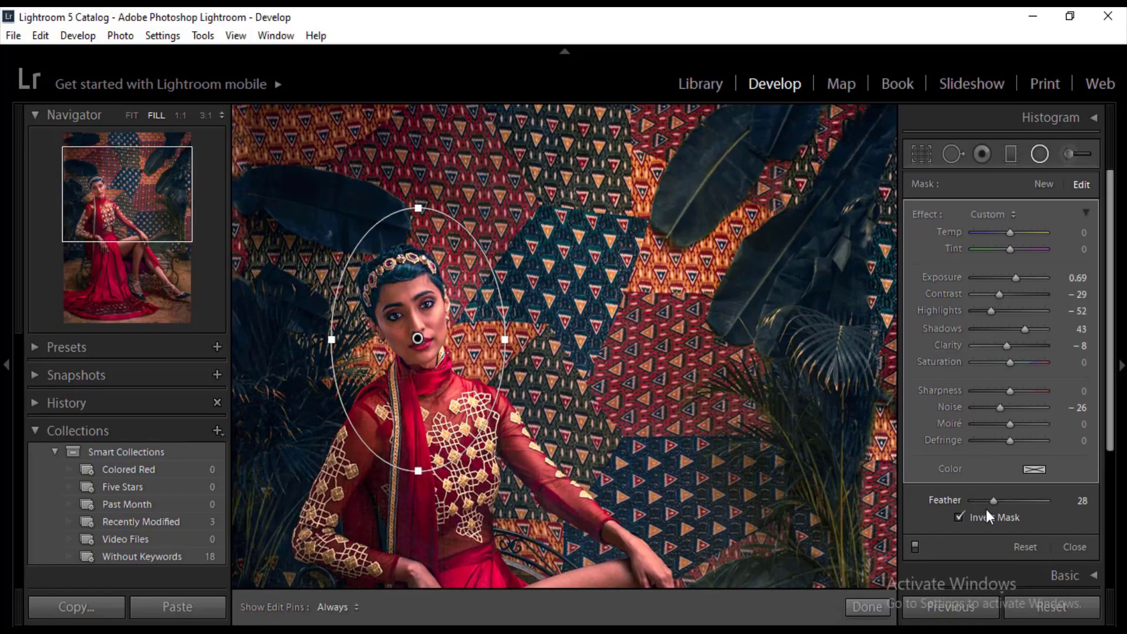
{"action": "left_click_drag", "start_coordinate": [991, 502], "coordinate": [968, 507]}
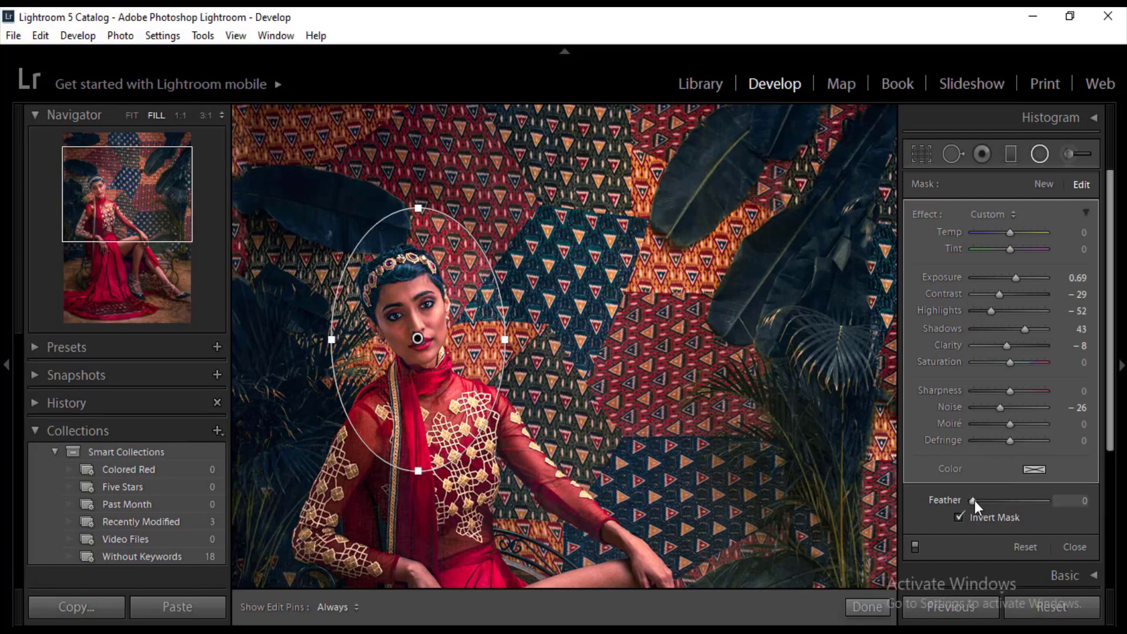
{"action": "left_click_drag", "start_coordinate": [973, 501], "coordinate": [1005, 502]}
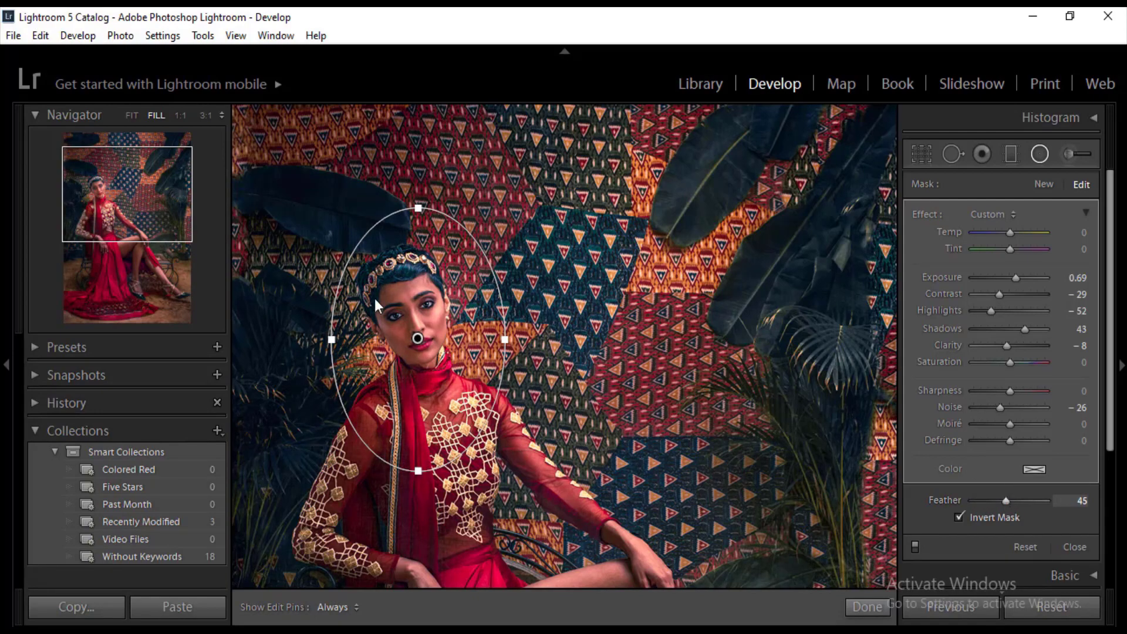
{"action": "left_click", "coordinate": [132, 116]}
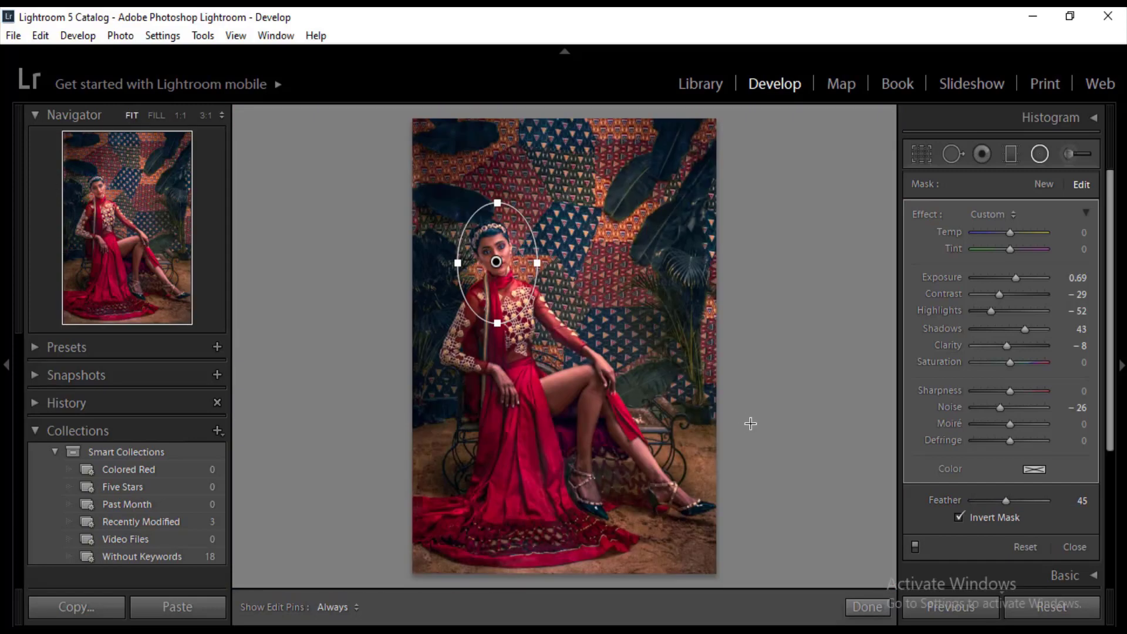
{"action": "left_click", "coordinate": [867, 607]}
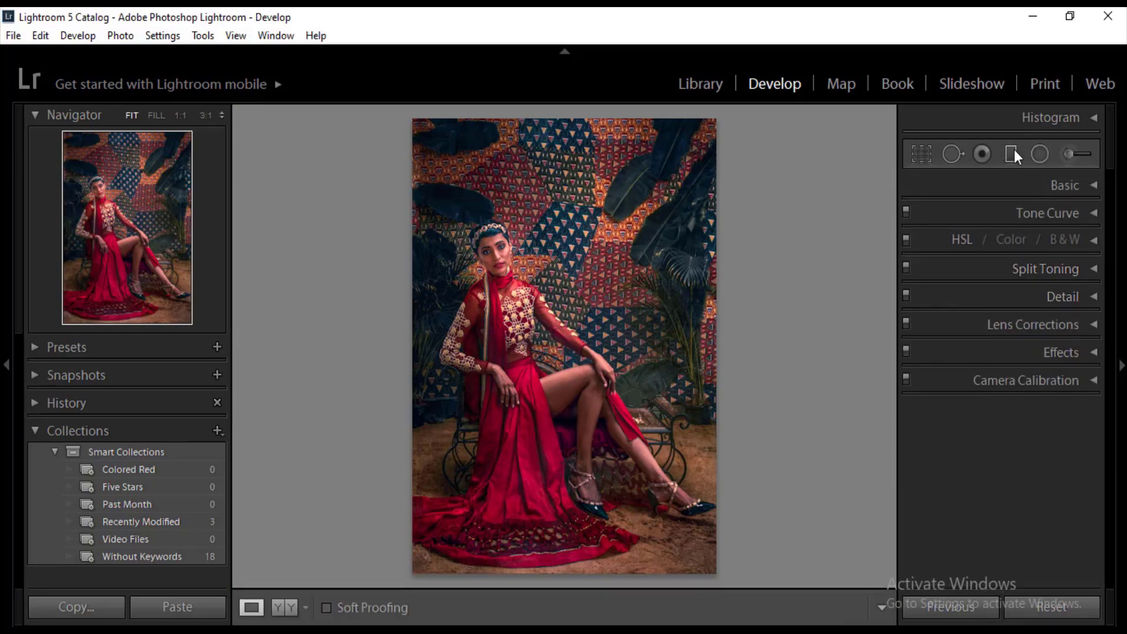
Step: Brighten the skin of both legs using the adjustment brush at Exposure 0.41, with the edit pin hidden while painting
{"action": "left_click", "coordinate": [1040, 155]}
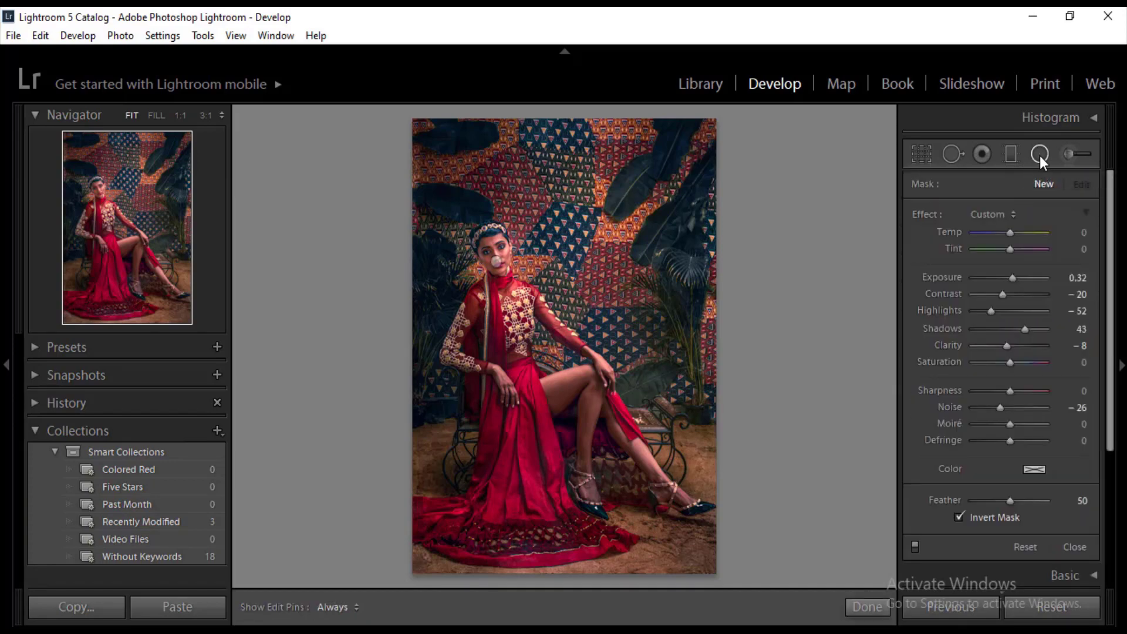
{"action": "left_click", "coordinate": [1069, 154]}
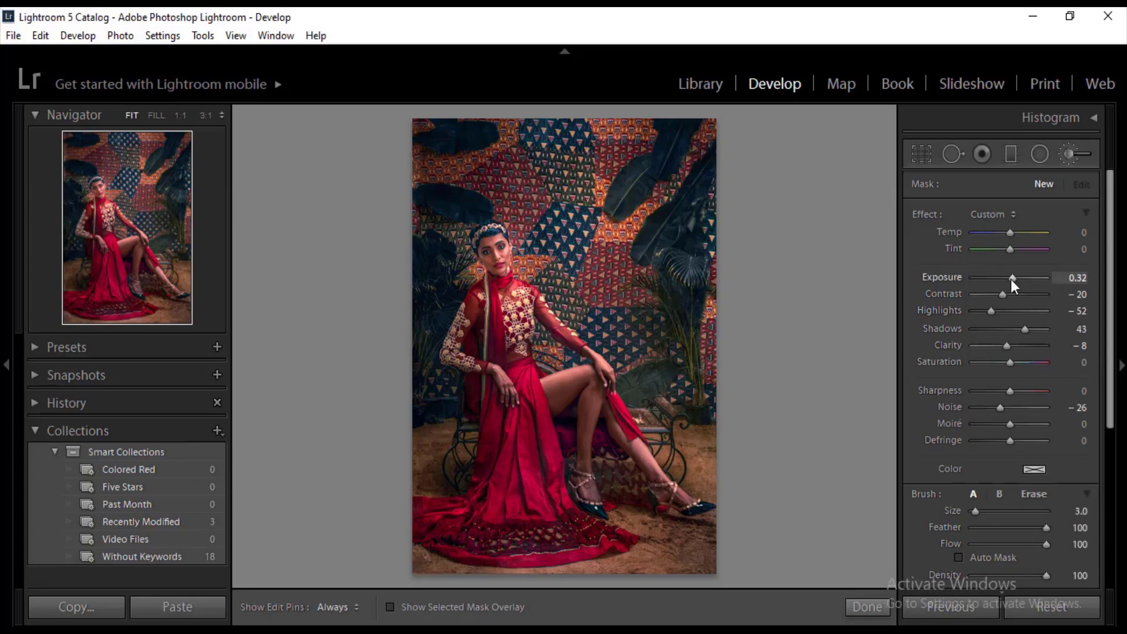
{"action": "left_click_drag", "start_coordinate": [1013, 279], "coordinate": [1015, 280]}
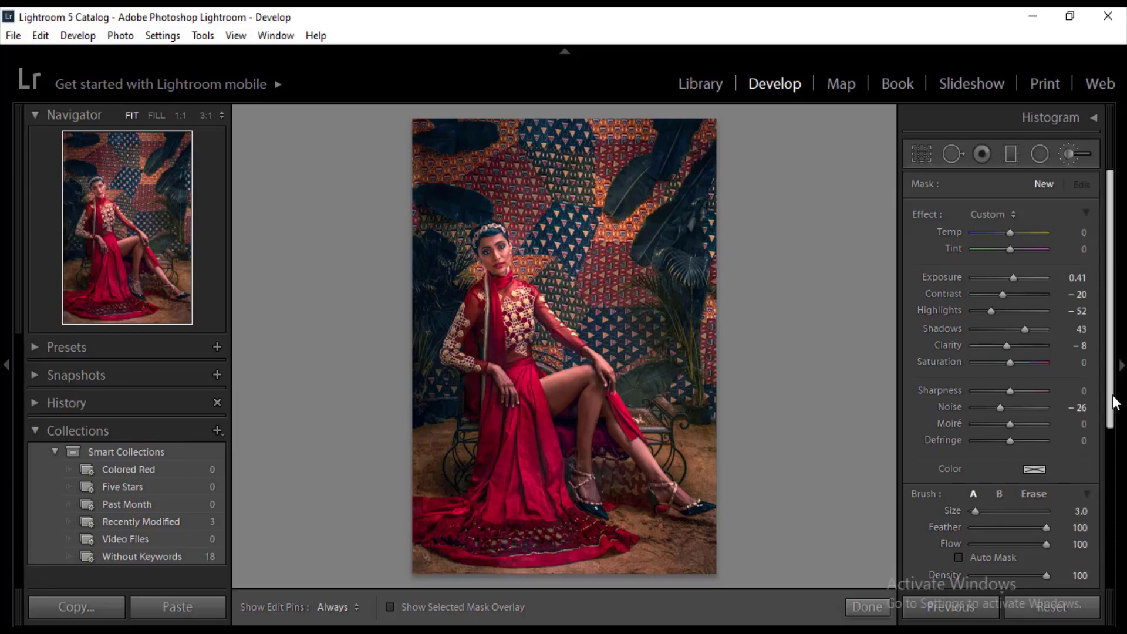
{"action": "left_click_drag", "start_coordinate": [1111, 396], "coordinate": [1105, 446]}
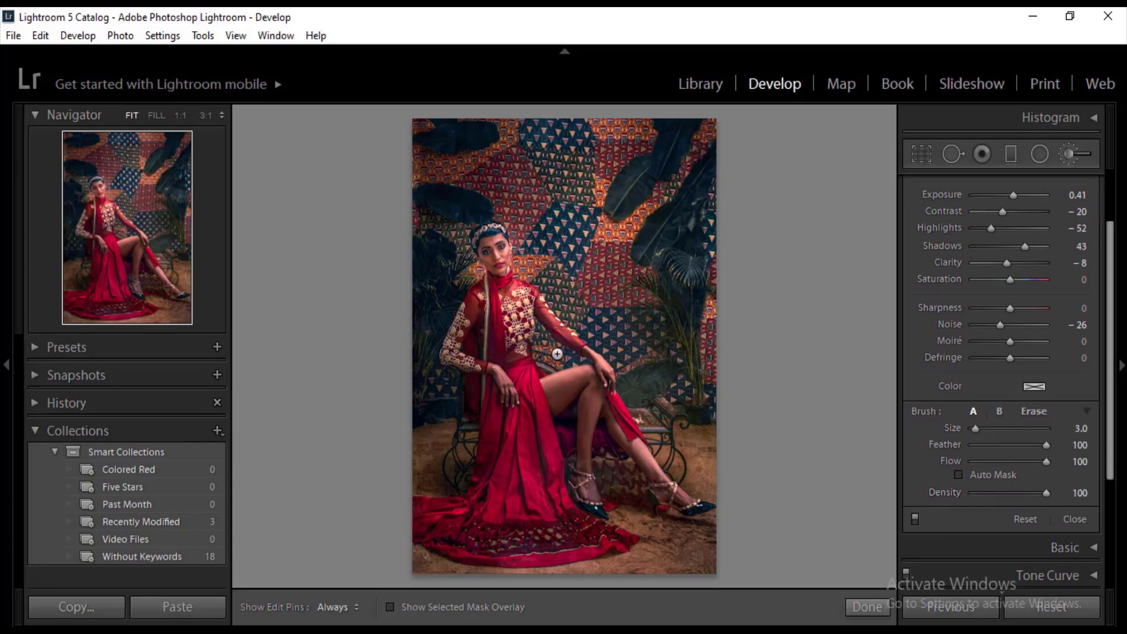
{"action": "left_click", "coordinate": [562, 386]}
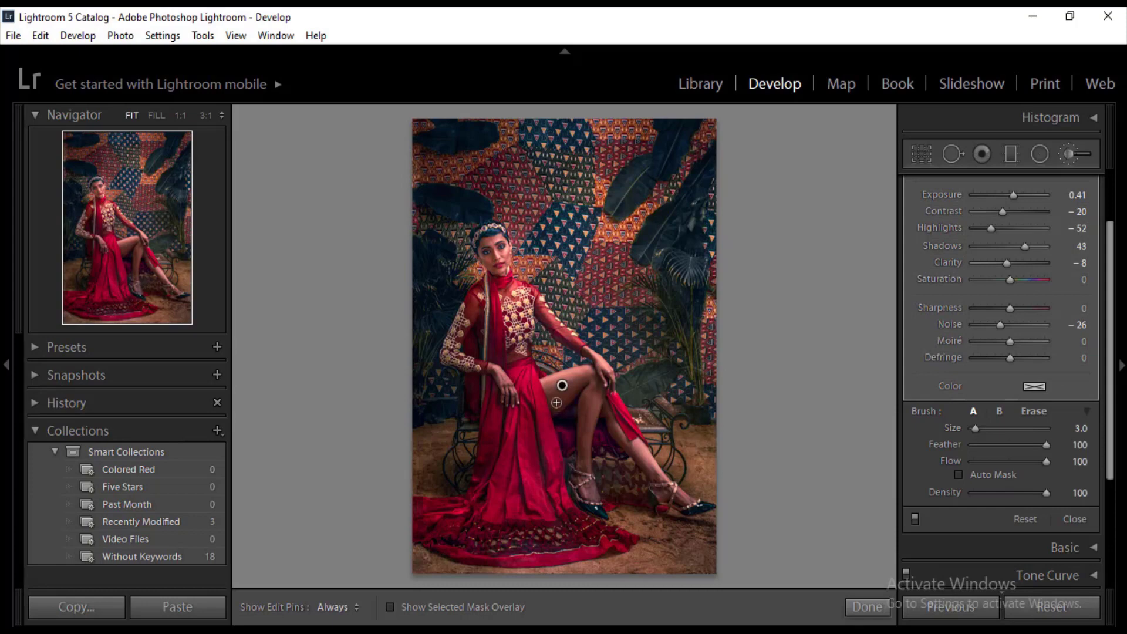
{"action": "key", "text": "h"}
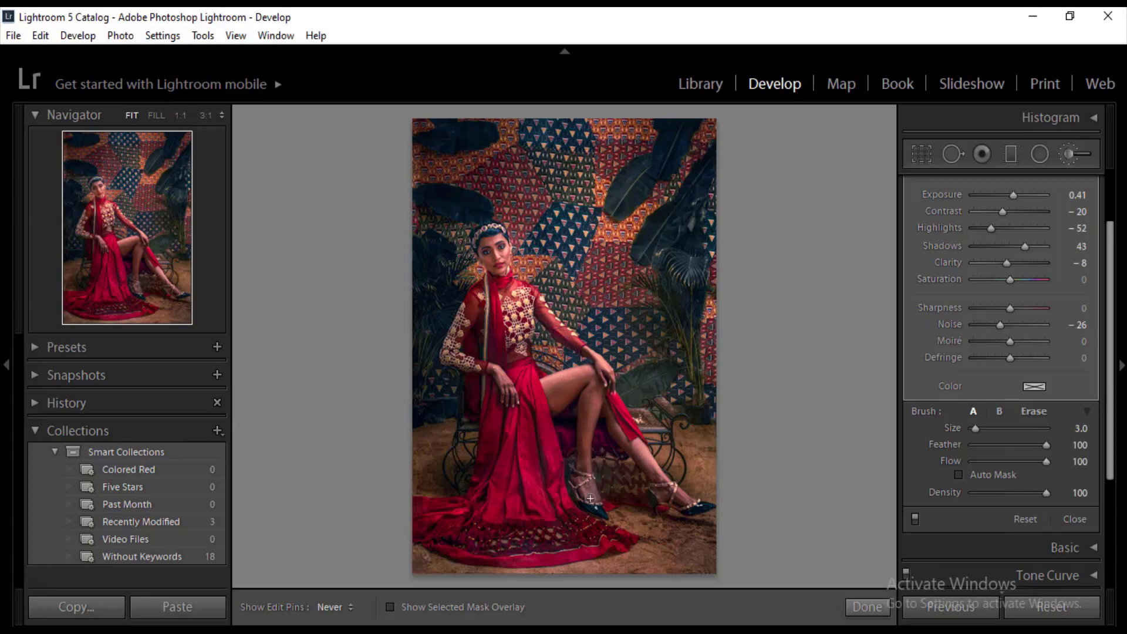
{"action": "mouse_move", "coordinate": [590, 498]}
{"action": "left_mouse_down"}
{"action": "mouse_move", "coordinate": [598, 503]}
{"action": "mouse_move", "coordinate": [583, 459]}
{"action": "mouse_move", "coordinate": [581, 473]}
{"action": "mouse_move", "coordinate": [594, 382]}
{"action": "mouse_move", "coordinate": [587, 402]}
{"action": "mouse_move", "coordinate": [554, 408]}
{"action": "mouse_move", "coordinate": [545, 387]}
{"action": "left_mouse_up"}
{"action": "mouse_move", "coordinate": [545, 387]}
{"action": "left_mouse_down"}
{"action": "mouse_move", "coordinate": [558, 403]}
{"action": "mouse_move", "coordinate": [603, 367]}
{"action": "mouse_move", "coordinate": [591, 355]}
{"action": "mouse_move", "coordinate": [616, 393]}
{"action": "mouse_move", "coordinate": [605, 409]}
{"action": "mouse_move", "coordinate": [628, 452]}
{"action": "left_mouse_up"}
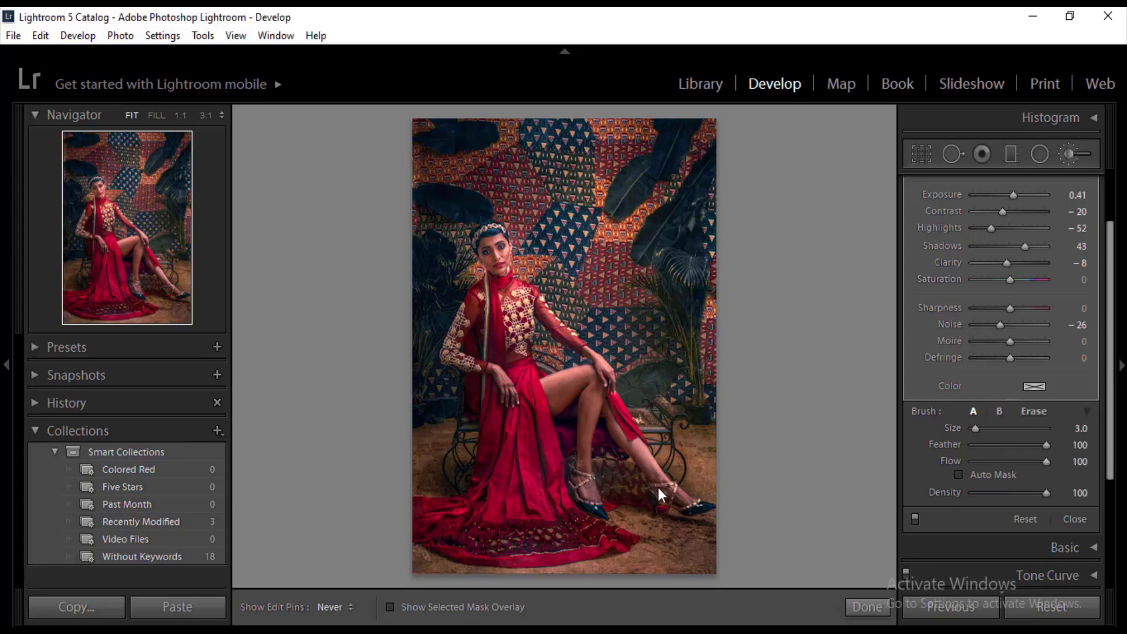
Step: Toggle the edit pins to check the brushed skin, leave them shown and close the adjustment brush
{"action": "key", "text": "h"}
{"action": "key", "text": "h"}
{"action": "key", "text": "h"}
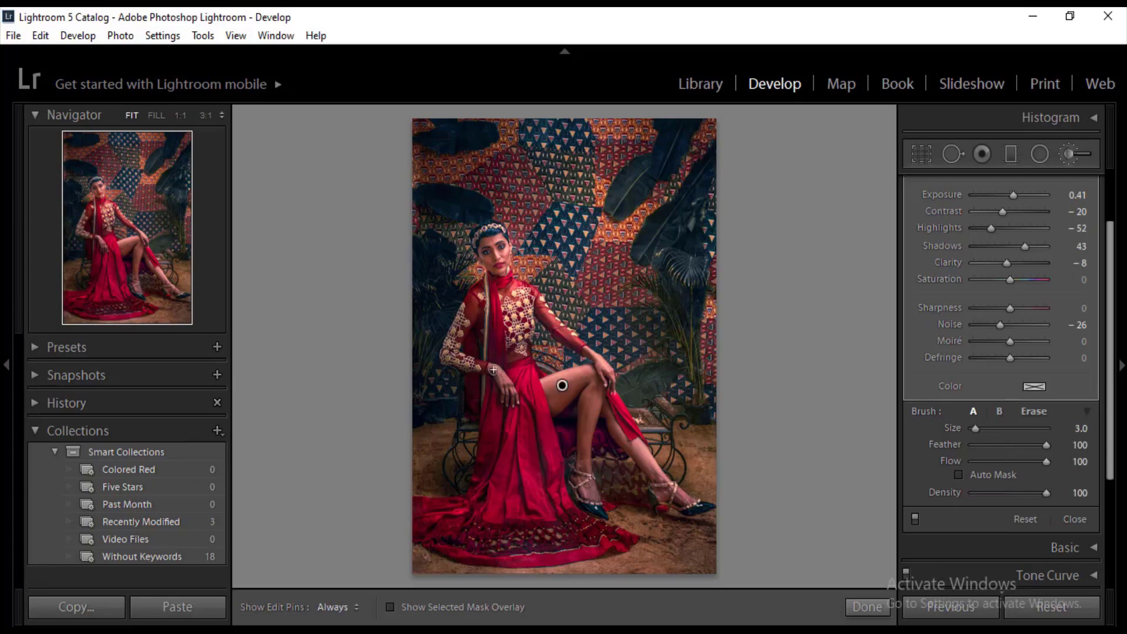
{"action": "key", "text": "h"}
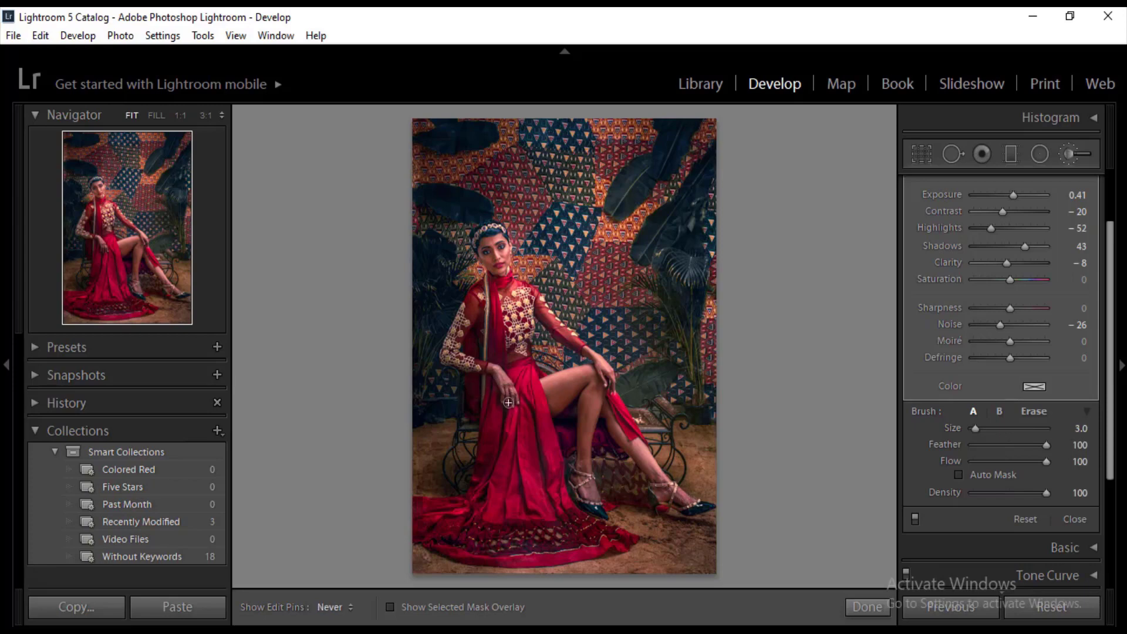
{"action": "key", "text": "h"}
{"action": "left_click", "coordinate": [1074, 157]}
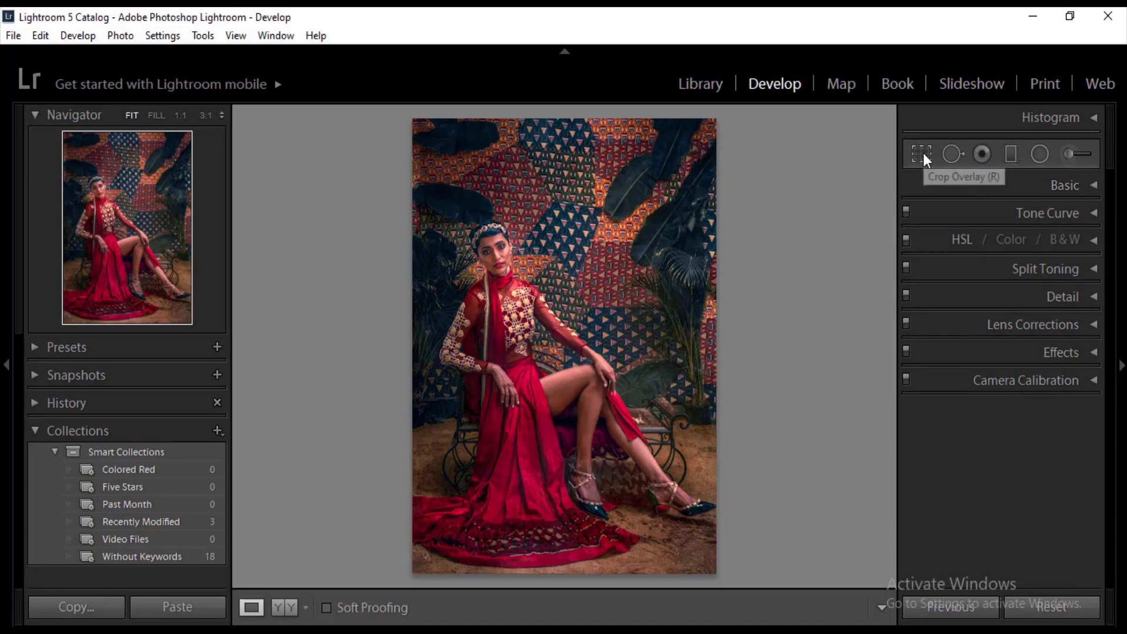
Step: Add a dark post-crop vignette with Amount −24 and Roundness −43
{"action": "left_click", "coordinate": [1094, 352]}
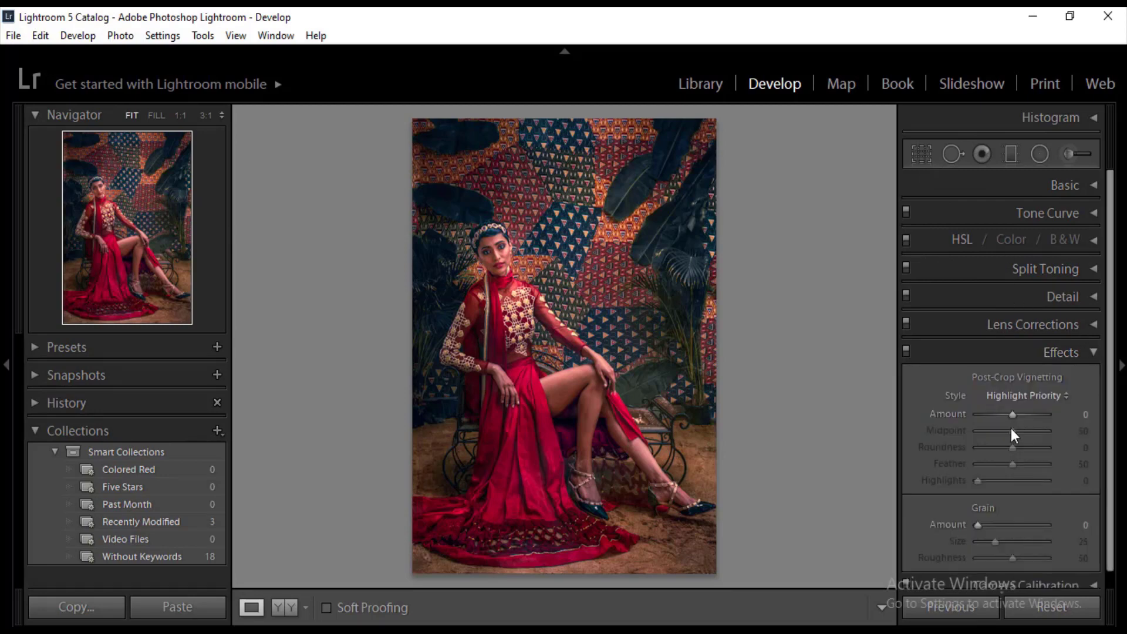
{"action": "left_click_drag", "start_coordinate": [1012, 415], "coordinate": [1003, 415]}
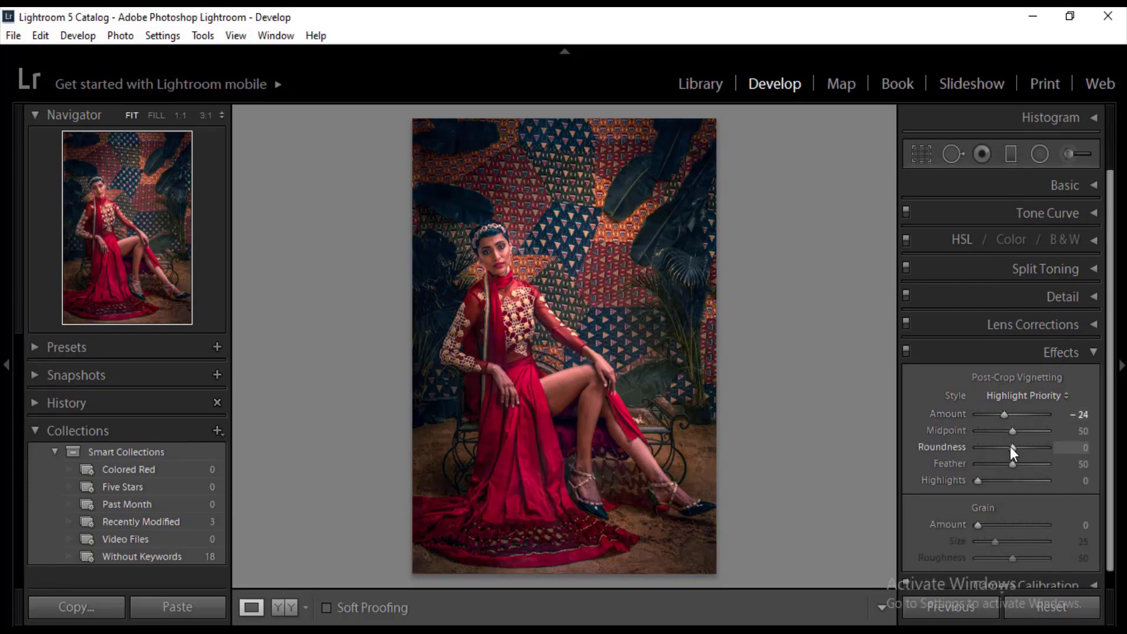
{"action": "mouse_move", "coordinate": [1012, 447]}
{"action": "left_mouse_down"}
{"action": "mouse_move", "coordinate": [990, 445]}
{"action": "mouse_move", "coordinate": [999, 447]}
{"action": "left_mouse_up"}
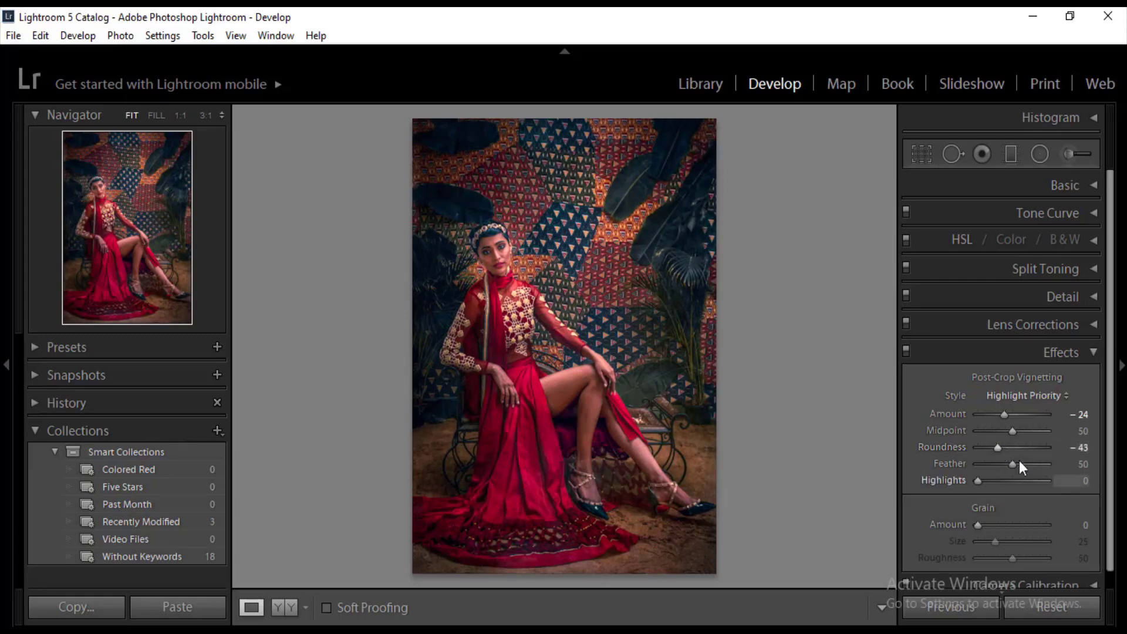
{"action": "left_click", "coordinate": [1094, 353]}
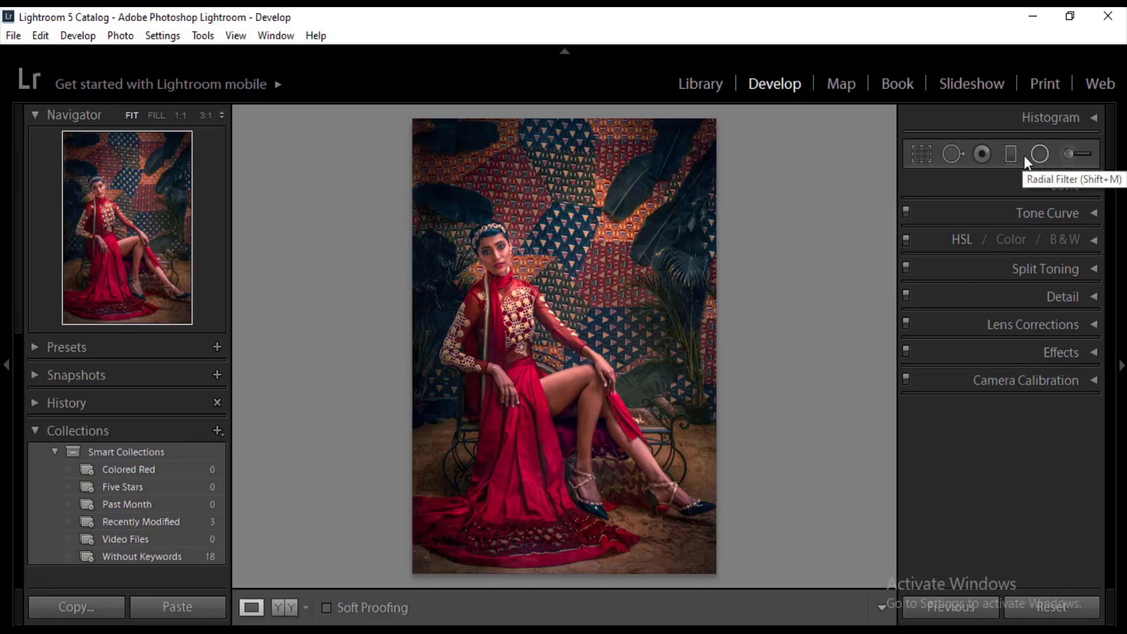
Step: Add a diagonal graduated filter covering the photo's lower-right area and fading toward the upper-left, with its center near the woman's forearm
{"action": "left_click", "coordinate": [1007, 155]}
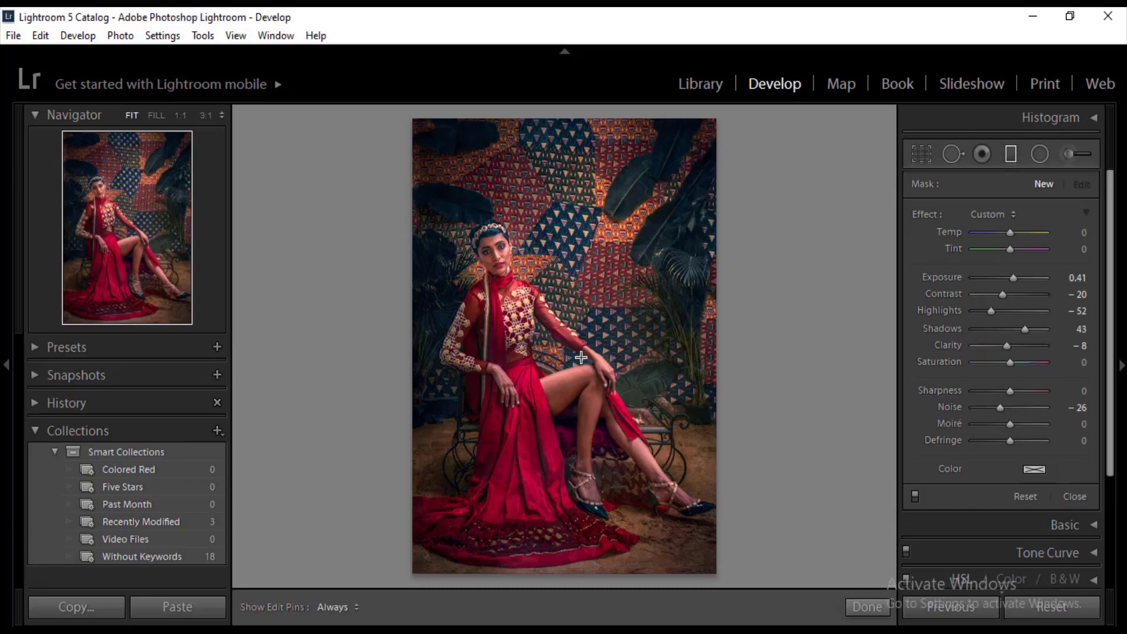
{"action": "left_click_drag", "start_coordinate": [581, 357], "coordinate": [488, 263]}
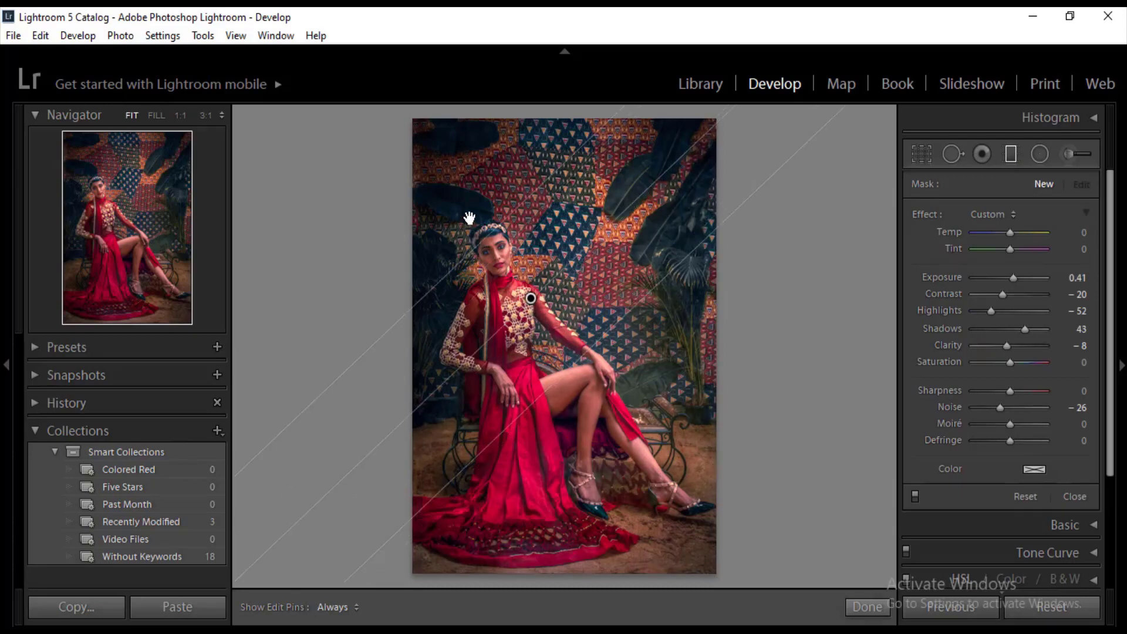
{"action": "left_click_drag", "start_coordinate": [469, 219], "coordinate": [469, 224]}
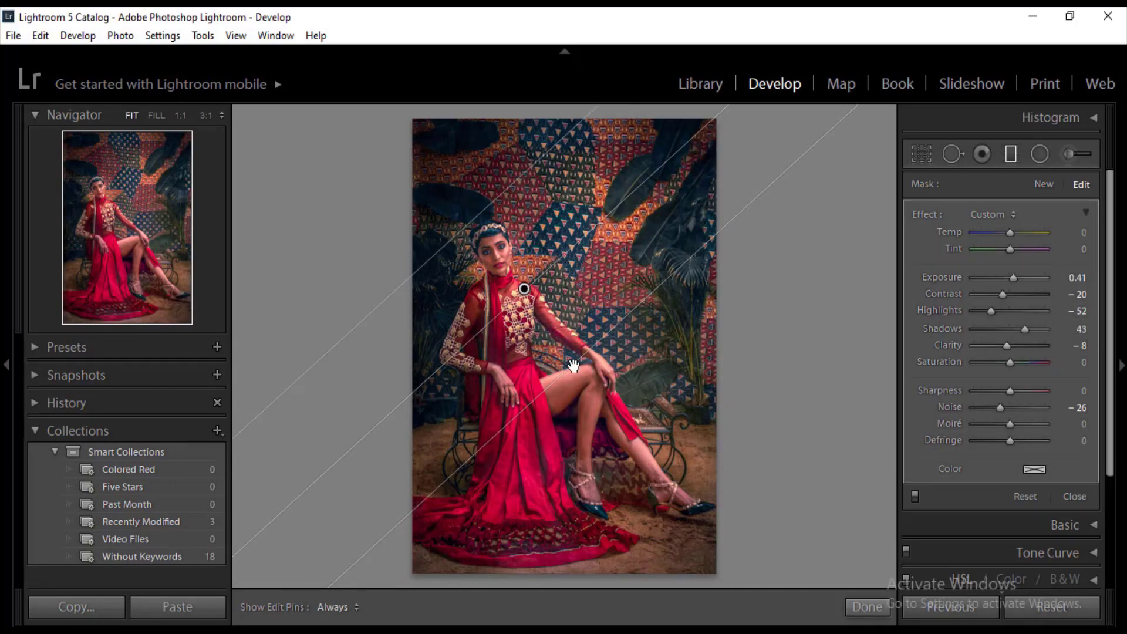
{"action": "left_click_drag", "start_coordinate": [573, 365], "coordinate": [666, 512]}
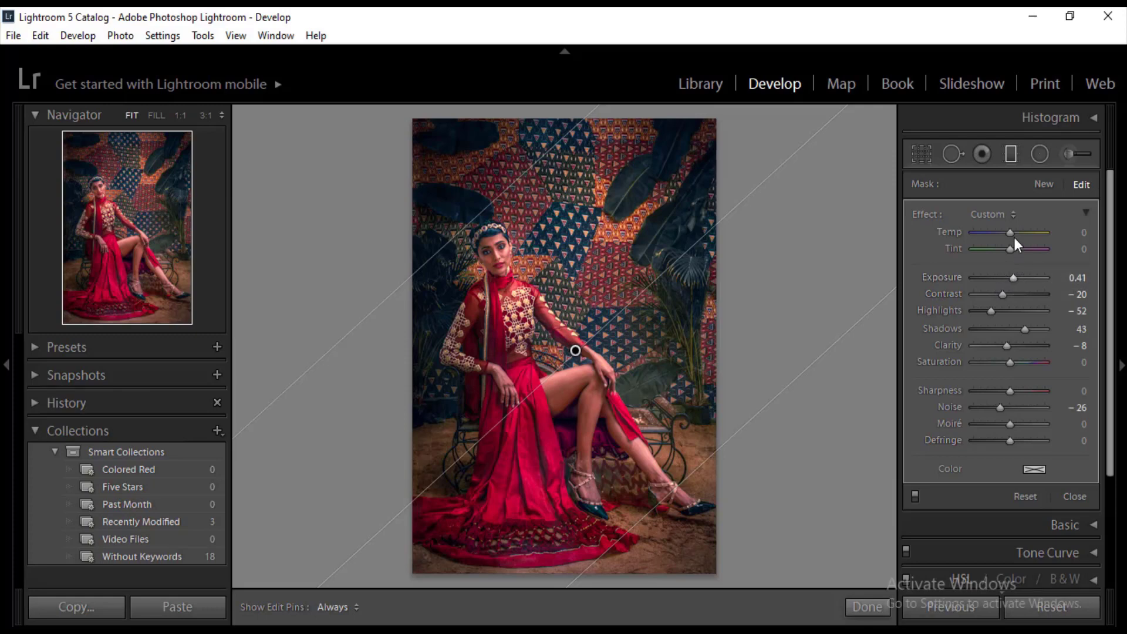
Step: Set the graduated filter's Temp to −10 and Tint to −33, and shift the filter slightly toward the upper-left of the photo
{"action": "left_click_drag", "start_coordinate": [1012, 234], "coordinate": [968, 234]}
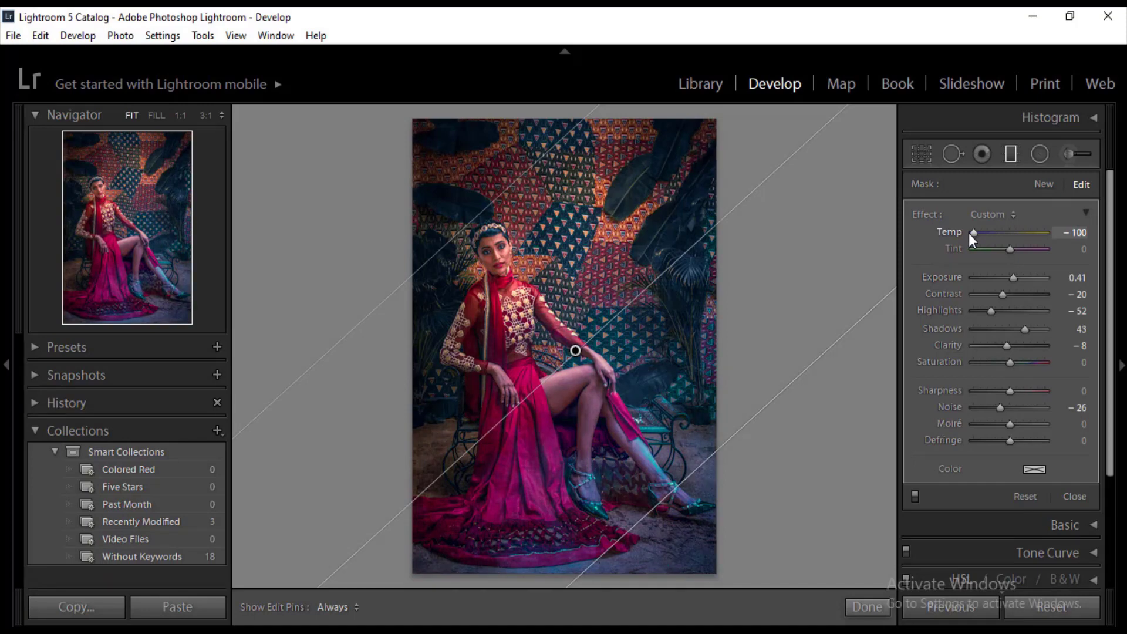
{"action": "left_click_drag", "start_coordinate": [974, 231], "coordinate": [1006, 234]}
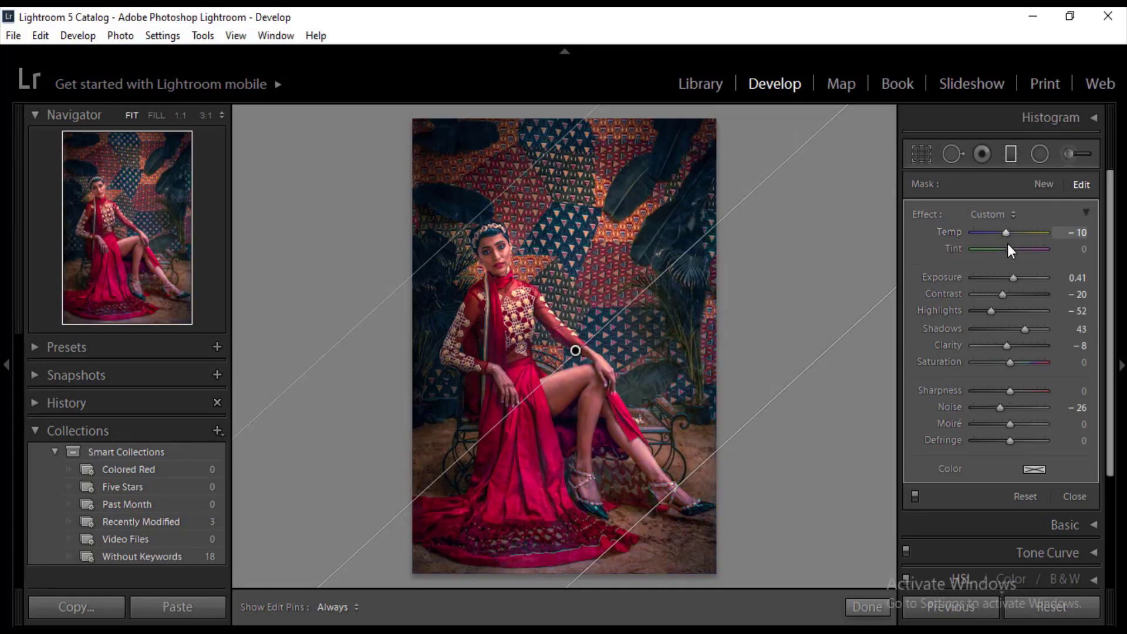
{"action": "left_click_drag", "start_coordinate": [1003, 248], "coordinate": [995, 249]}
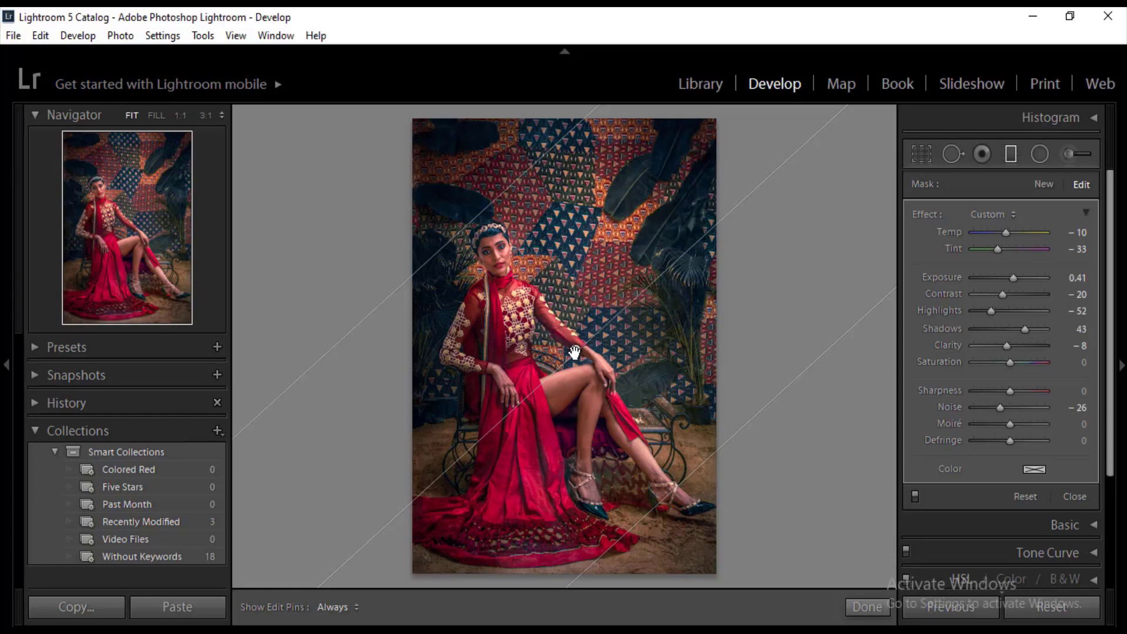
{"action": "left_click_drag", "start_coordinate": [574, 352], "coordinate": [564, 345]}
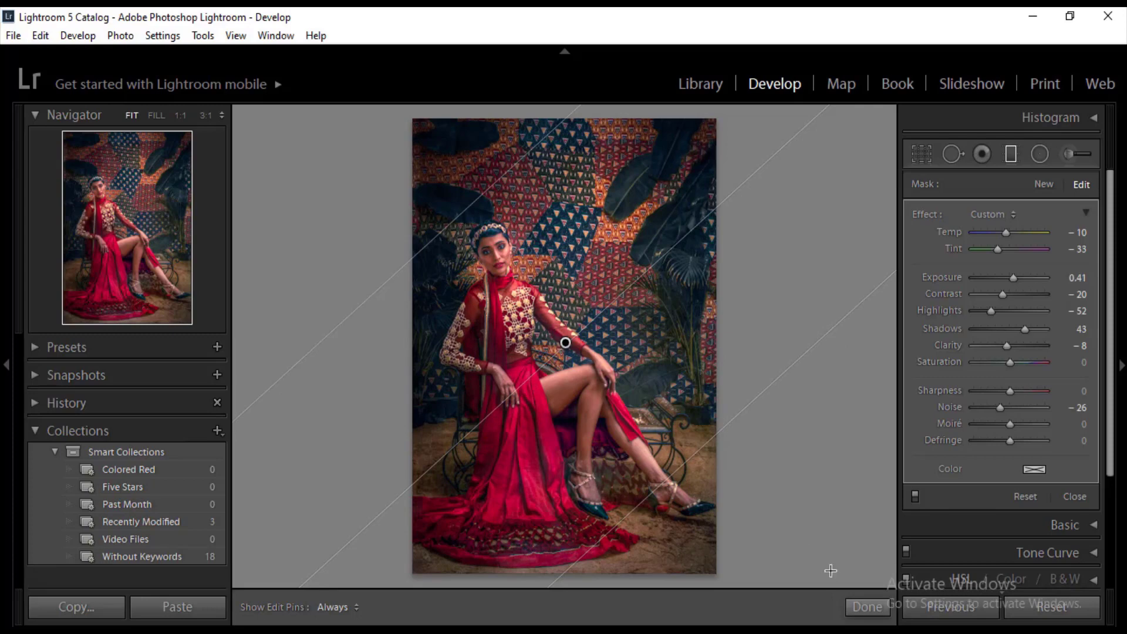
Step: Tint the graduated filter with a yellow-green color
{"action": "left_click", "coordinate": [1037, 470]}
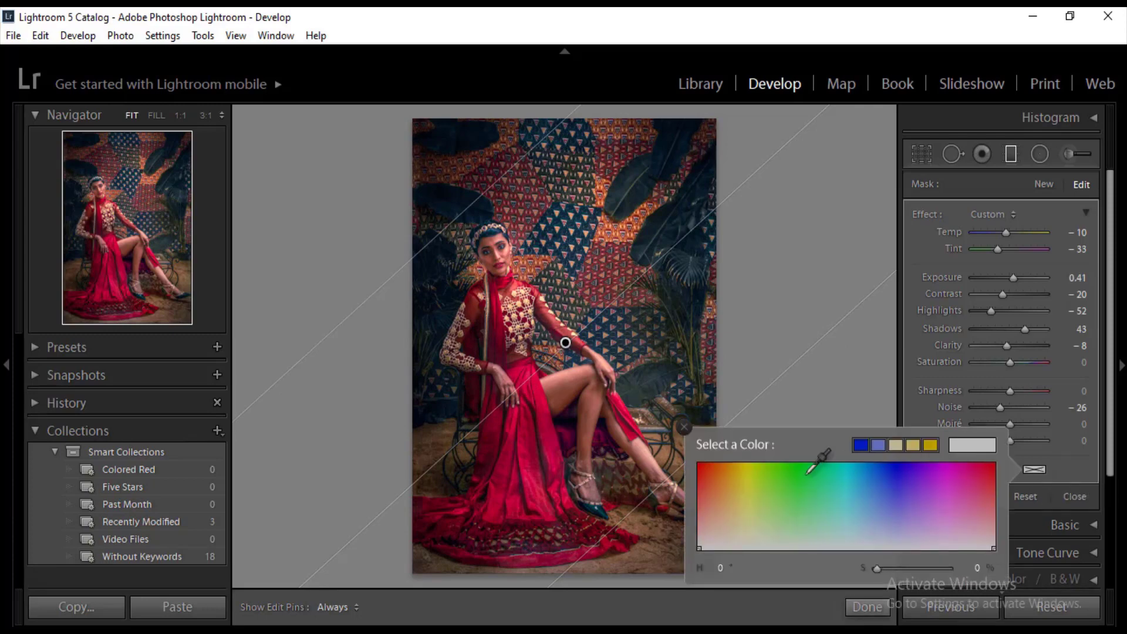
{"action": "mouse_move", "coordinate": [810, 472]}
{"action": "left_mouse_down"}
{"action": "mouse_move", "coordinate": [771, 507]}
{"action": "mouse_move", "coordinate": [772, 497]}
{"action": "left_mouse_up"}
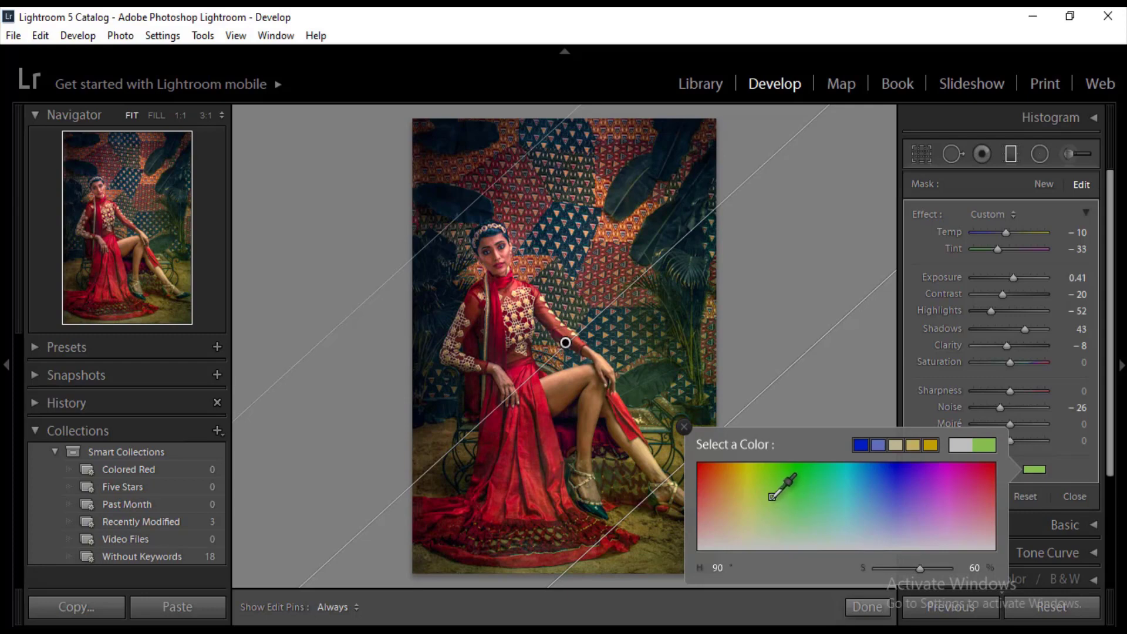
{"action": "left_click_drag", "start_coordinate": [772, 497], "coordinate": [761, 489]}
{"action": "left_click", "coordinate": [675, 309]}
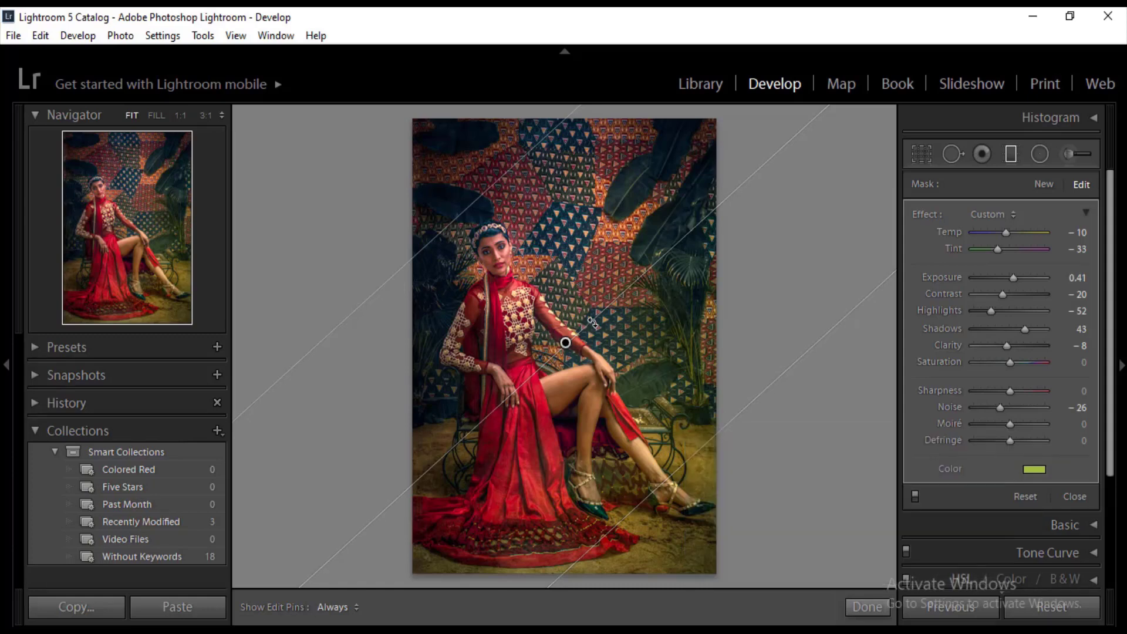
Step: Refine the graduated filter's position and spread so its center sits near the woman's raised knee, and finish the filter
{"action": "left_click_drag", "start_coordinate": [563, 337], "coordinate": [555, 321]}
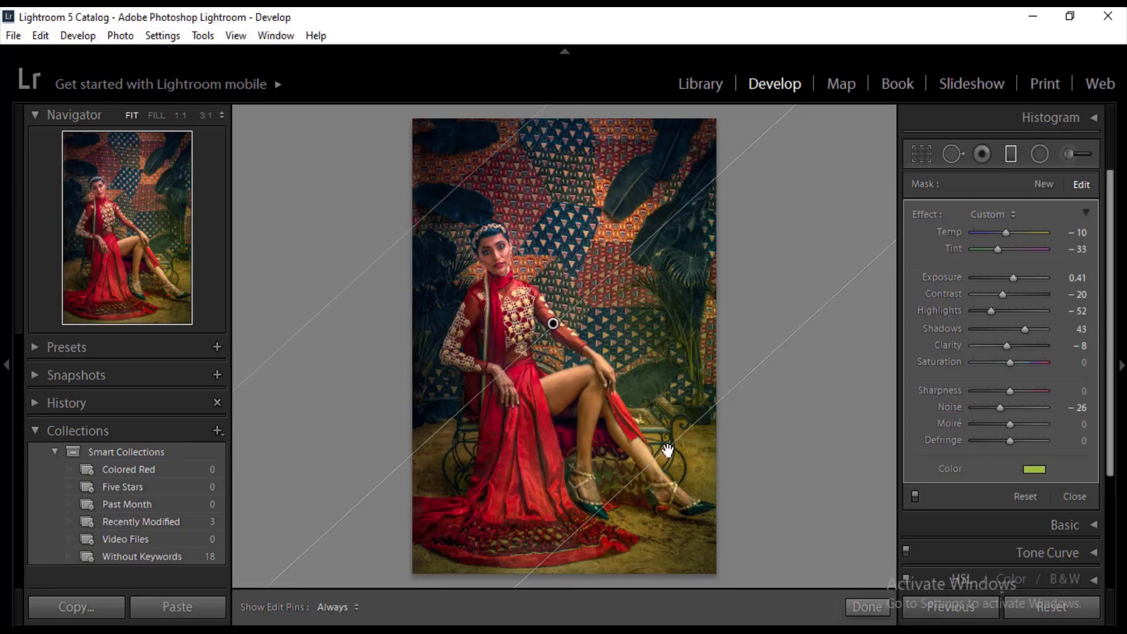
{"action": "left_click_drag", "start_coordinate": [668, 450], "coordinate": [690, 479]}
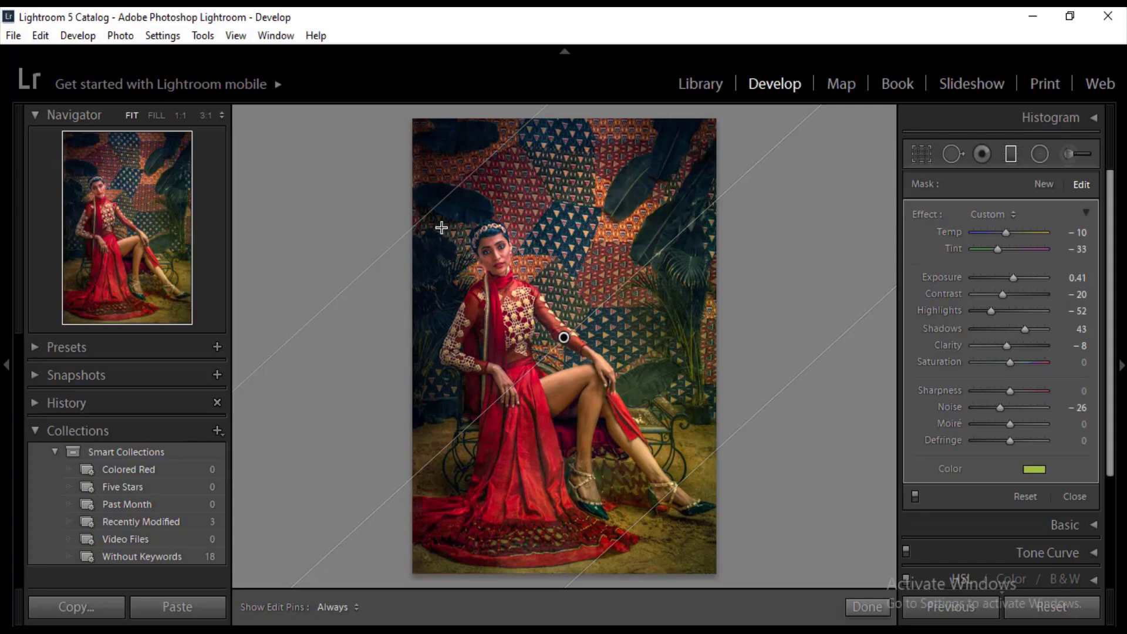
{"action": "left_click_drag", "start_coordinate": [433, 206], "coordinate": [475, 256]}
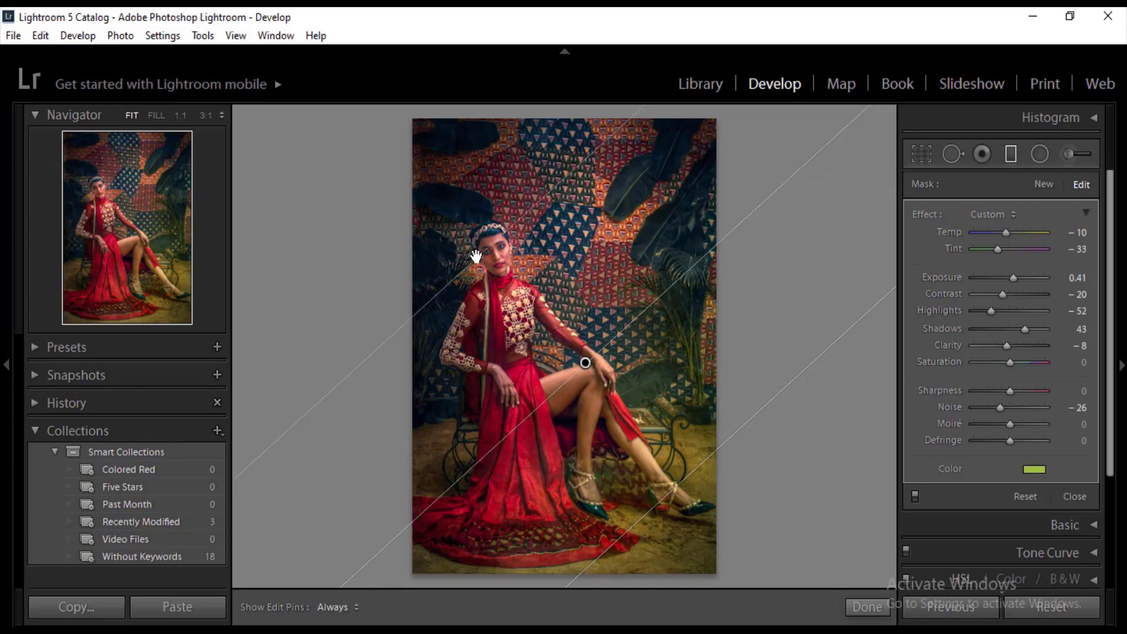
{"action": "left_click", "coordinate": [879, 607]}
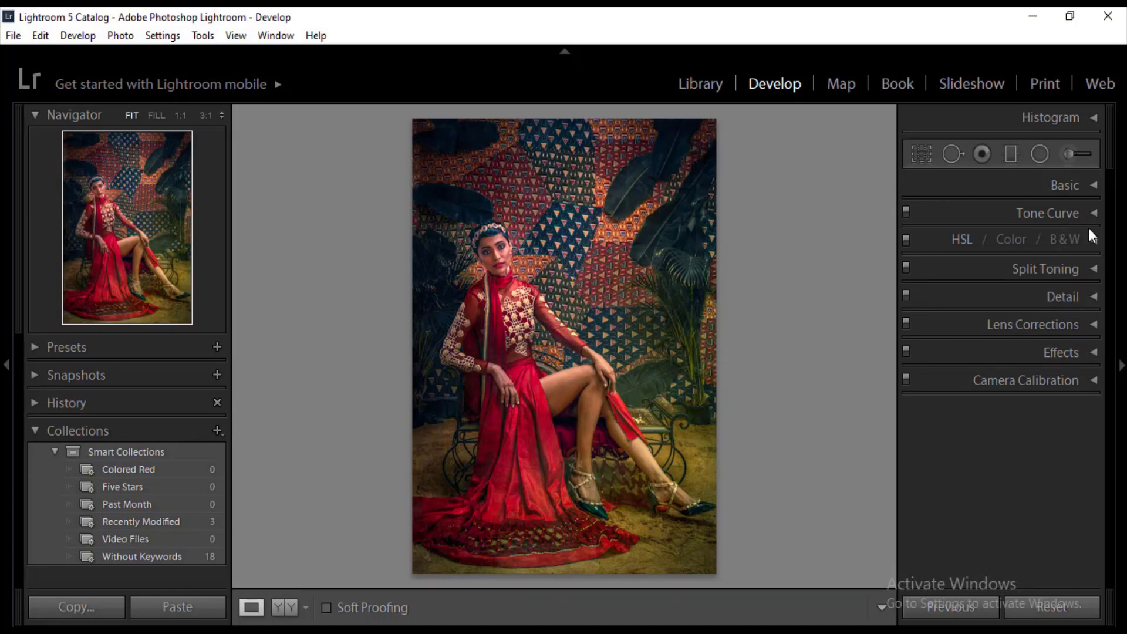
Step: Strengthen the dark post-crop vignette to Amount −45
{"action": "left_click", "coordinate": [1097, 355]}
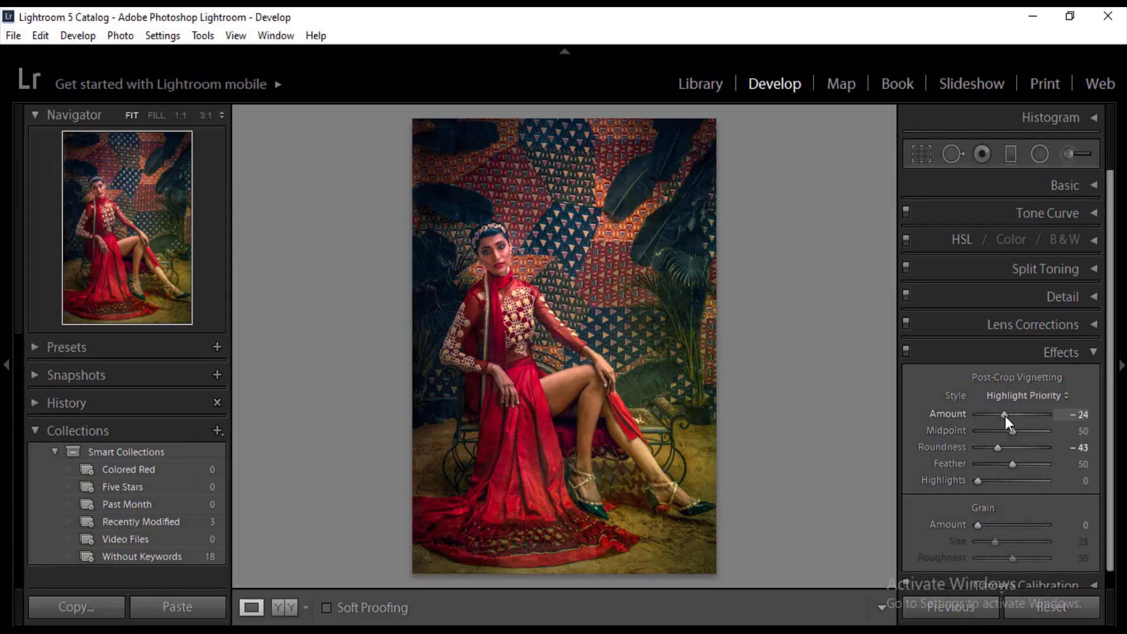
{"action": "left_click_drag", "start_coordinate": [1005, 416], "coordinate": [999, 413]}
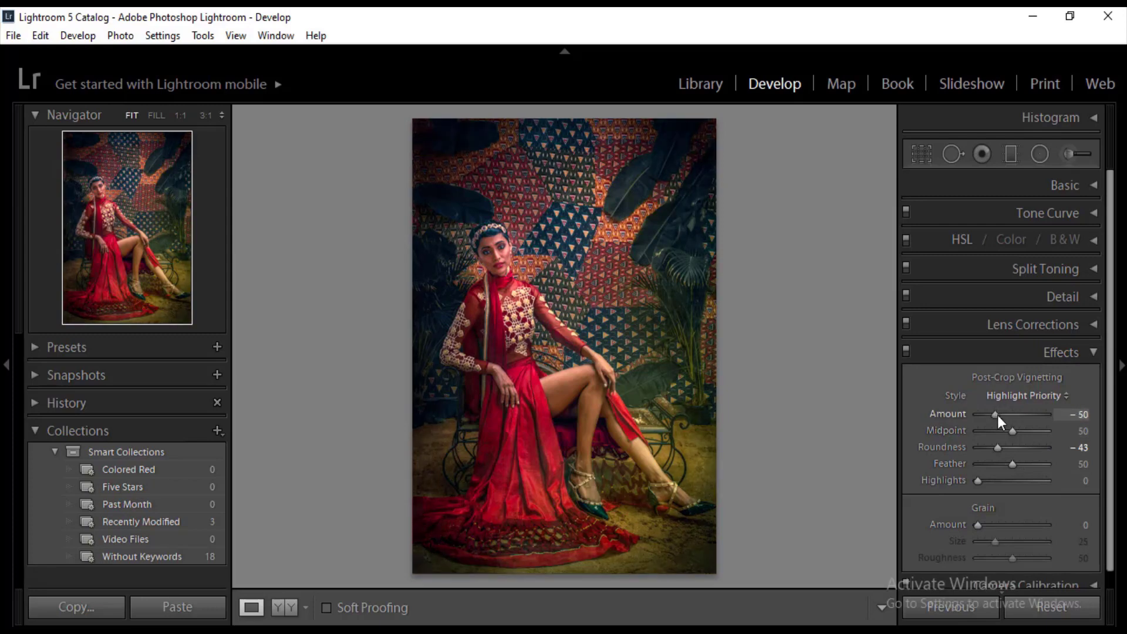
{"action": "left_click_drag", "start_coordinate": [998, 415], "coordinate": [996, 414]}
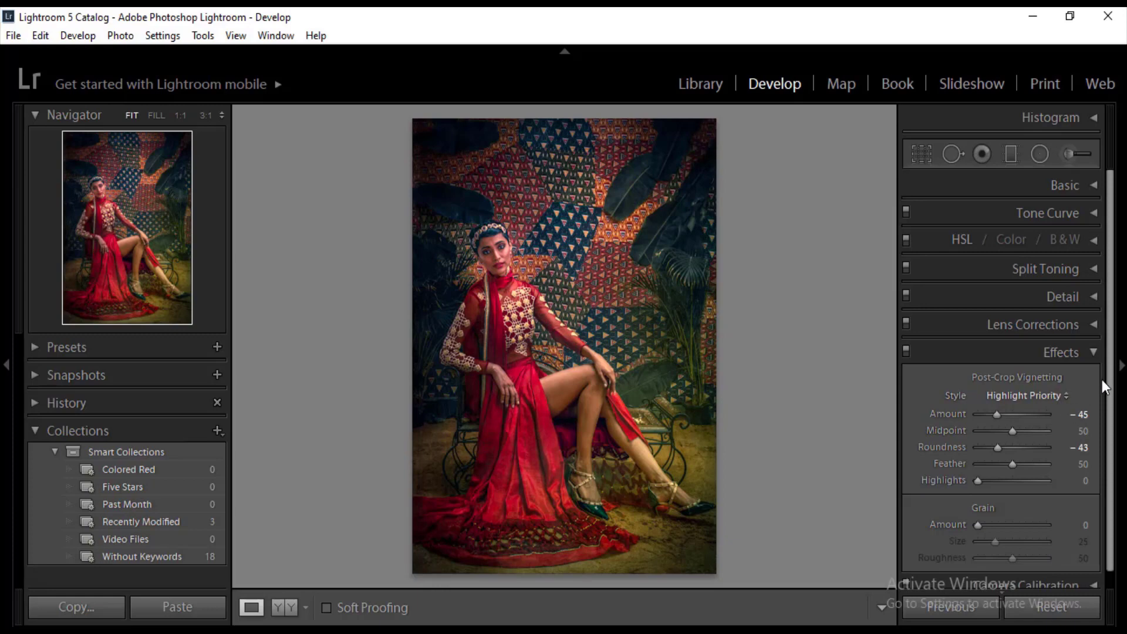
Step: Hide both side panels and compare the photo before and after editing in the side-by-side and split layouts
{"action": "left_click", "coordinate": [1121, 369]}
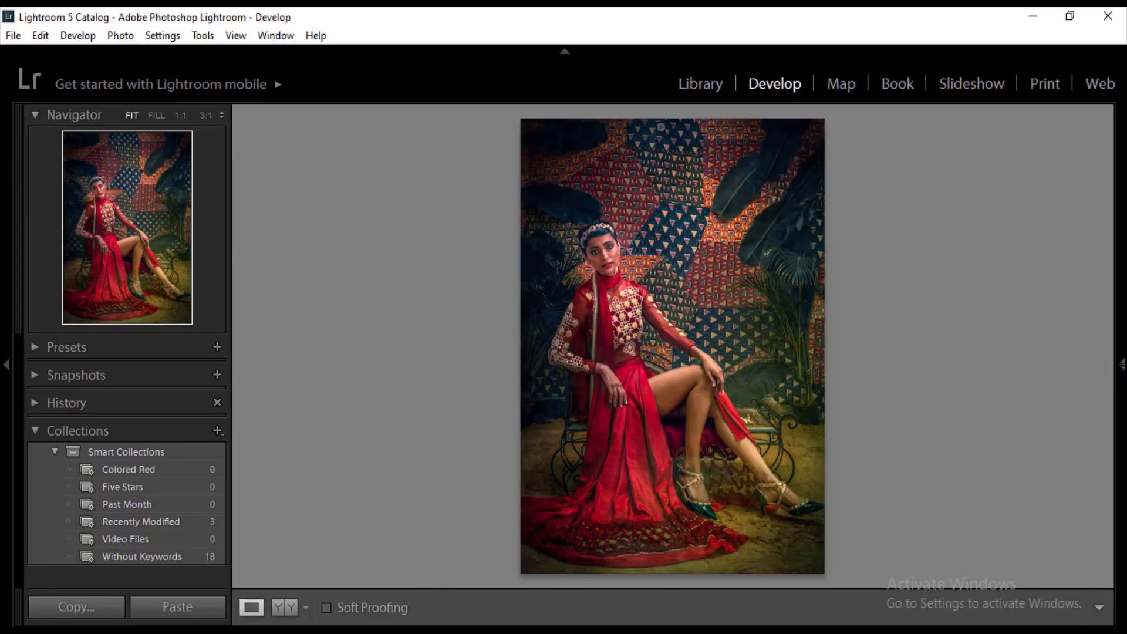
{"action": "left_click", "coordinate": [7, 369]}
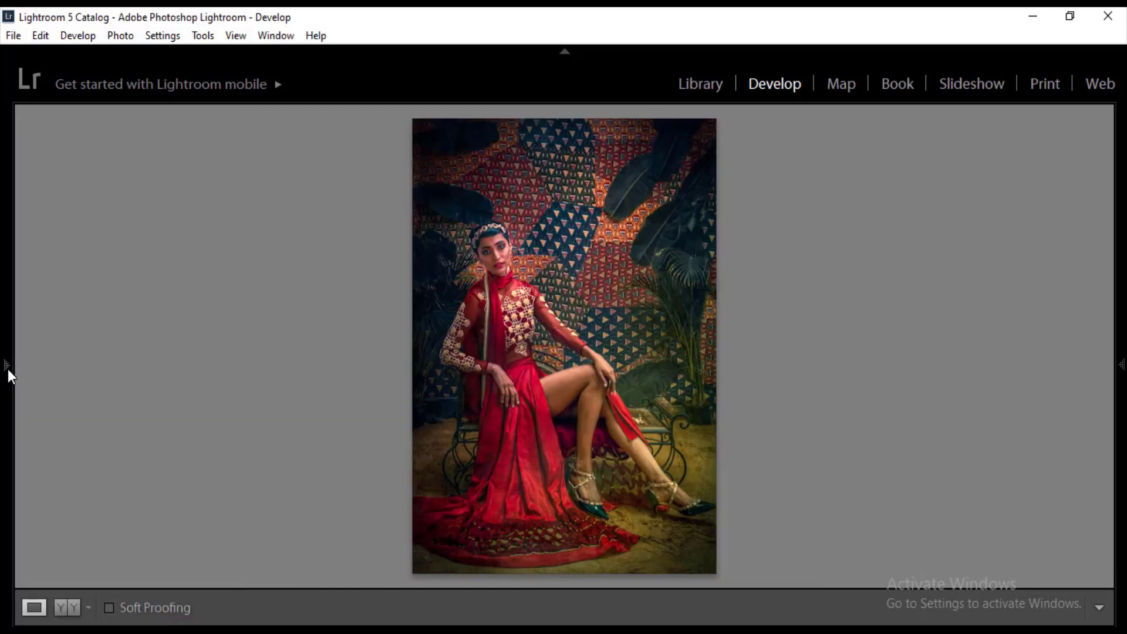
{"action": "left_click", "coordinate": [69, 610]}
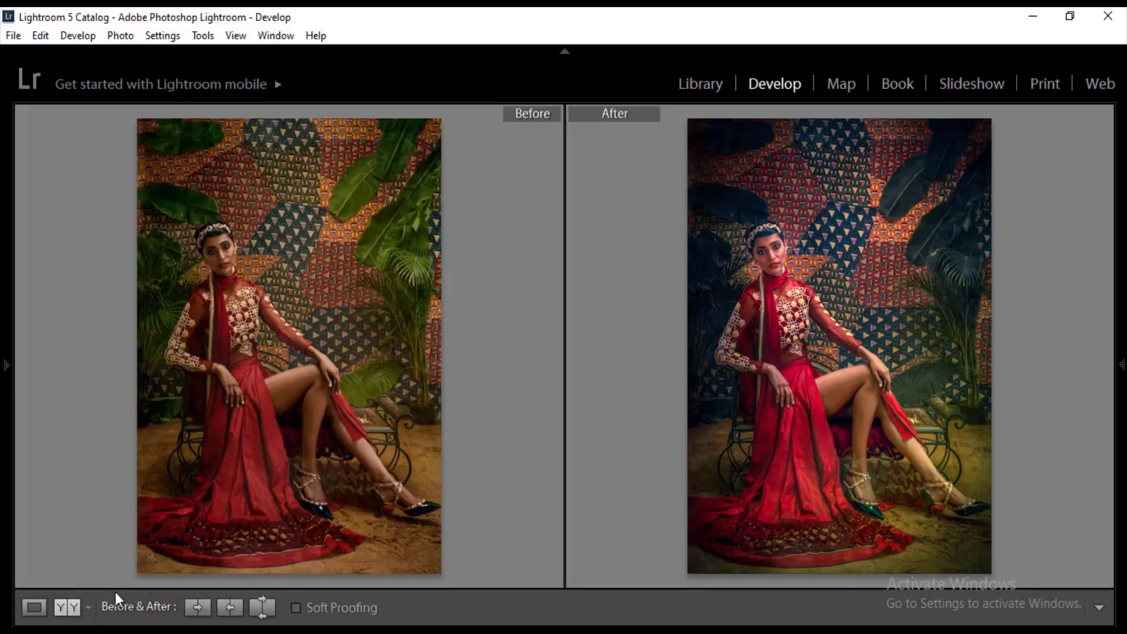
{"action": "left_click", "coordinate": [68, 604]}
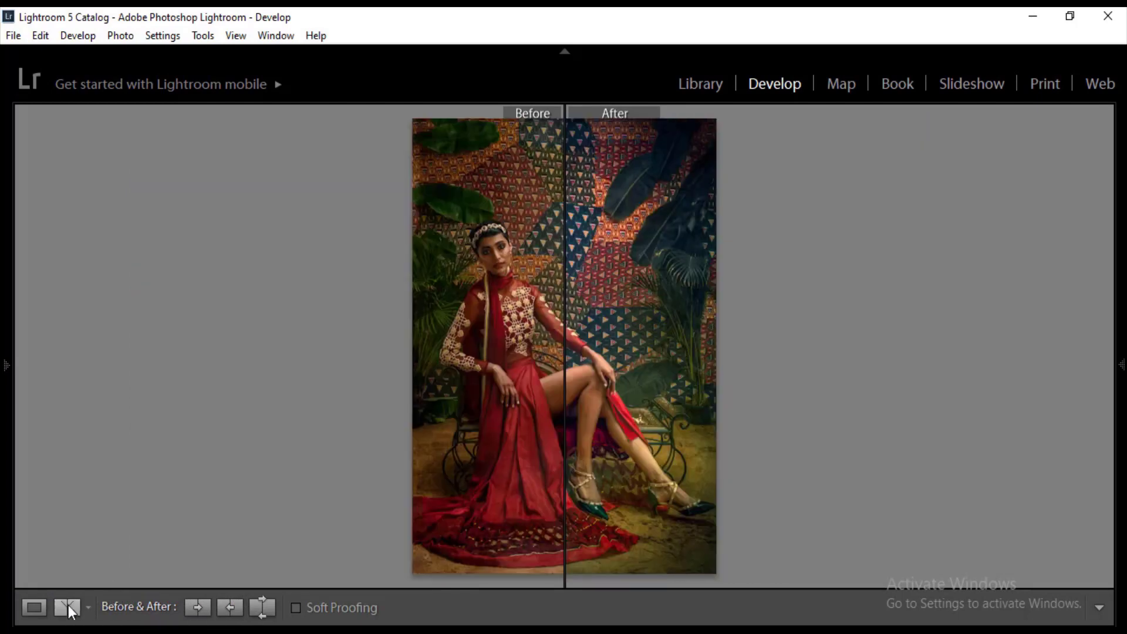
{"action": "left_click", "coordinate": [69, 604]}
{"action": "left_click", "coordinate": [68, 605]}
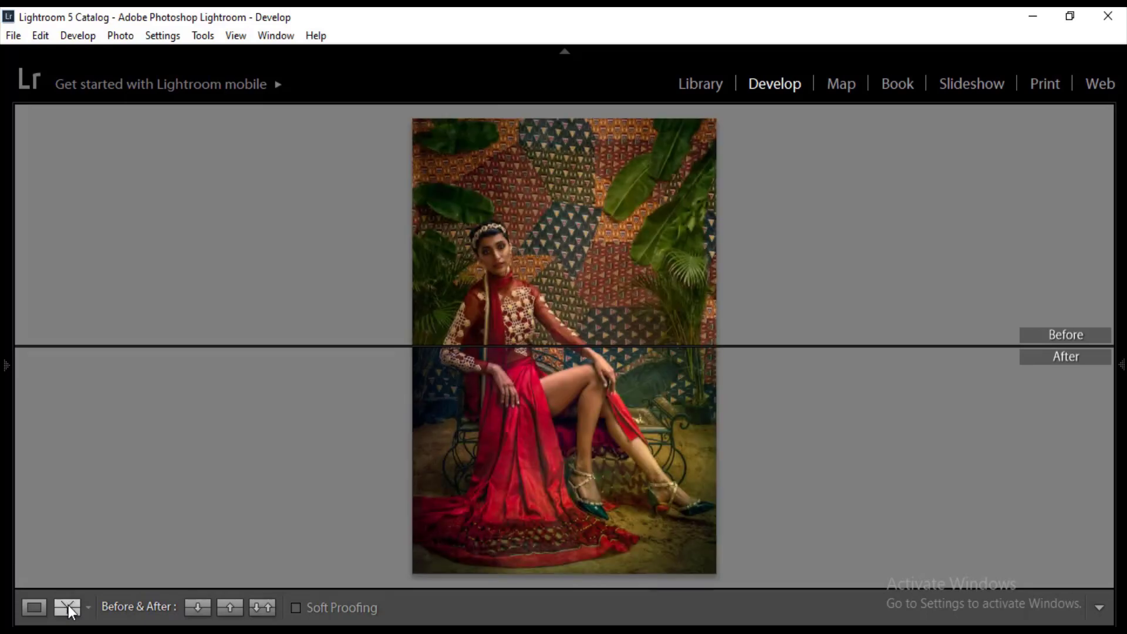
{"action": "left_click", "coordinate": [68, 605]}
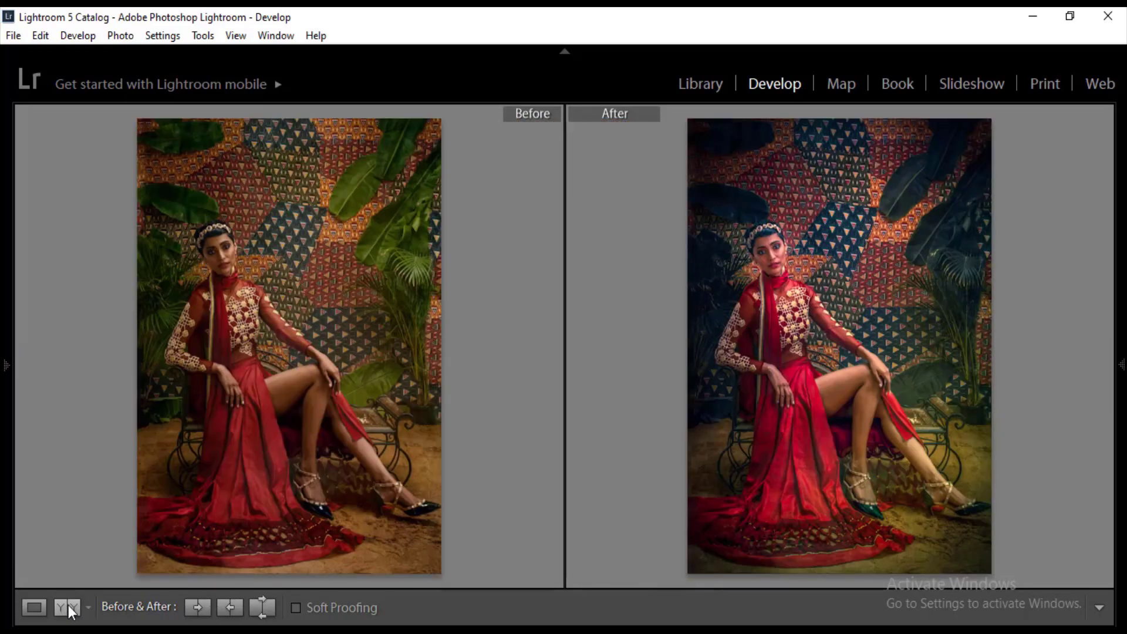
Step: Return to the single-image Loupe view, preview the graded photo with the surrounding interface darkened, and restore the normal lighting
{"action": "left_click", "coordinate": [31, 605]}
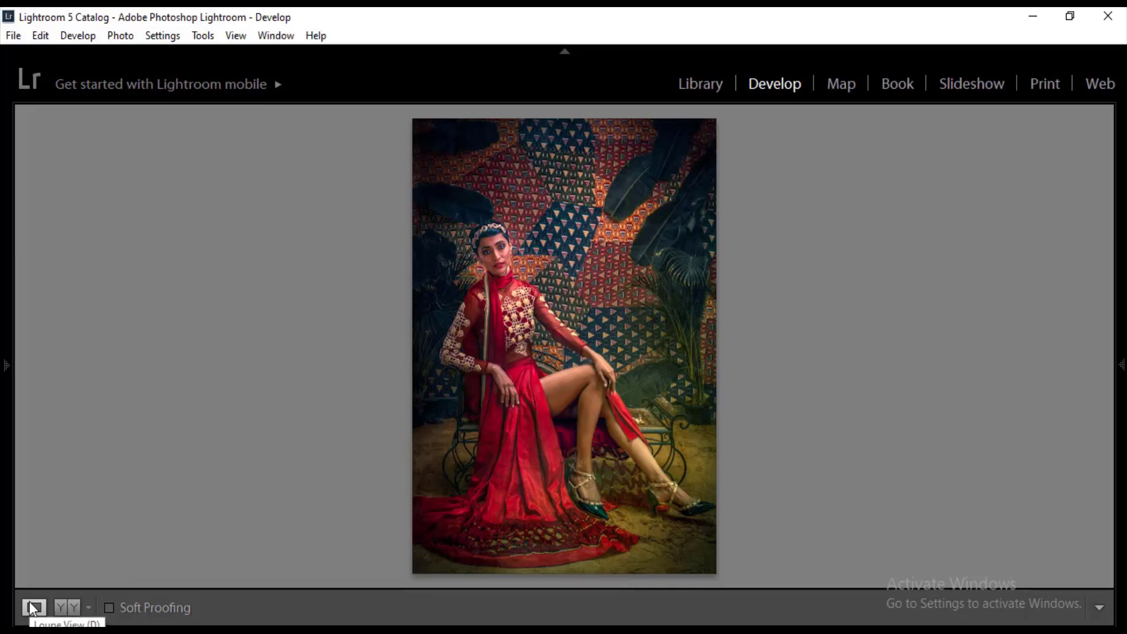
{"action": "key", "text": "l"}
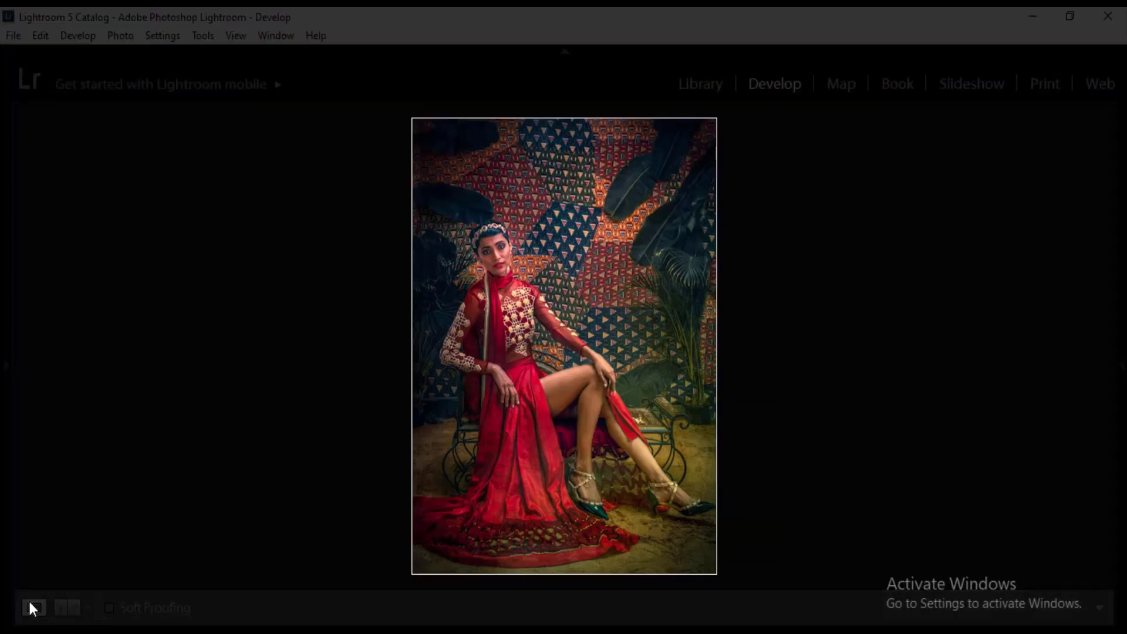
{"action": "key", "text": "l"}
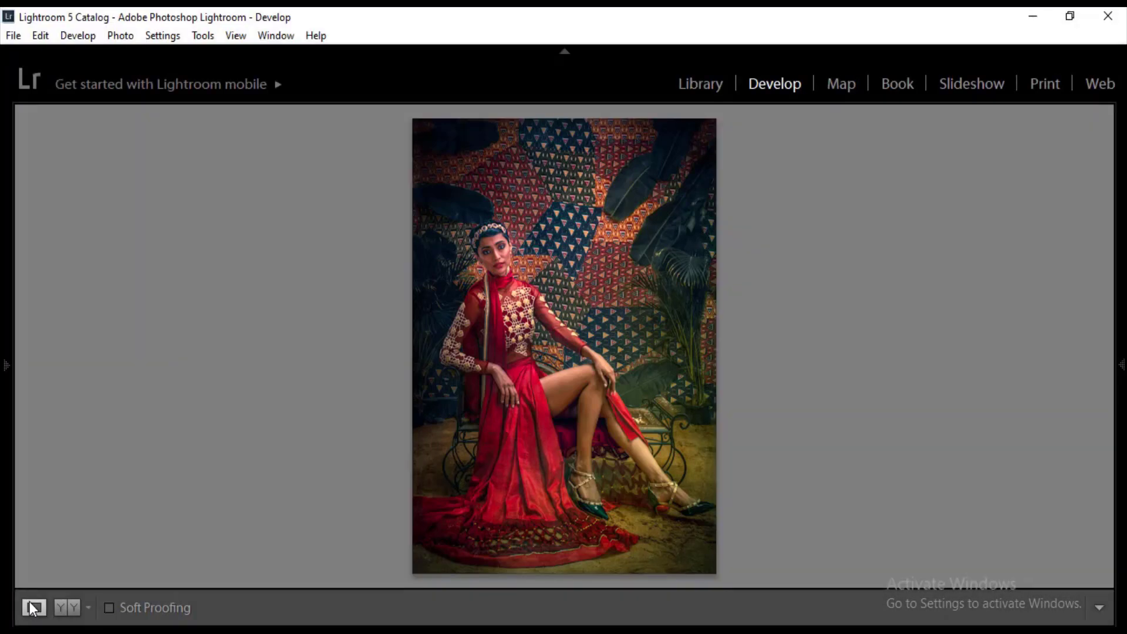